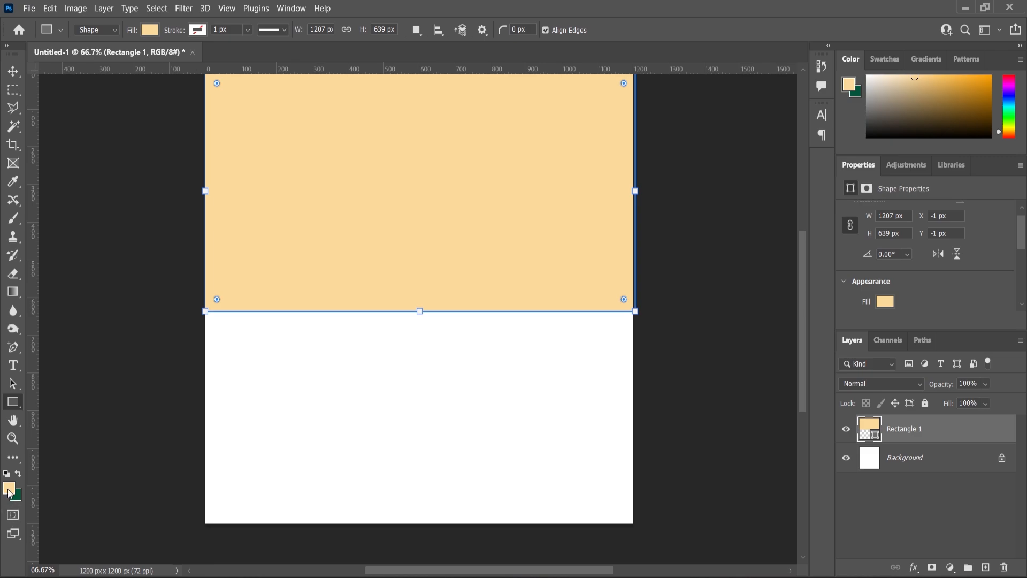
# Duplicate the peach rectangle and move the copy directly beneath it, at Y 638 px.
pyautogui.scroll(-1, 887, 289)
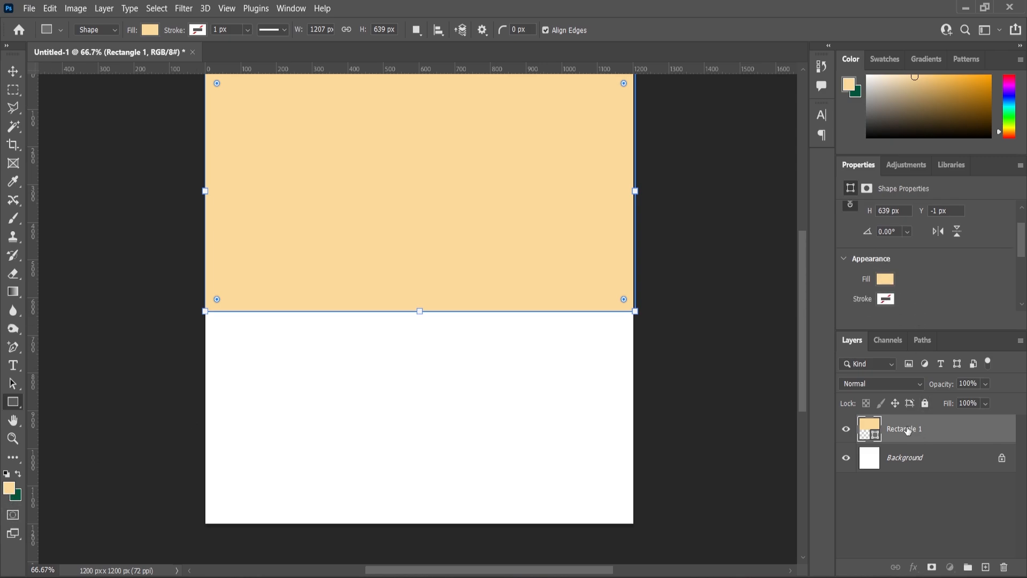
pyautogui.moveTo(908, 431); pyautogui.dragTo(985, 566)
pyautogui.scroll(-2, 499, 233)
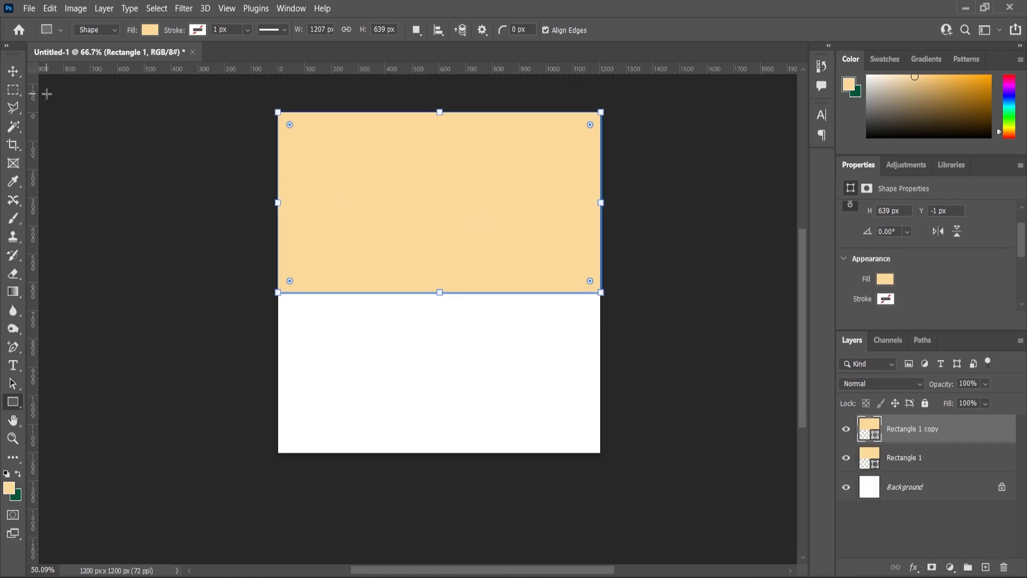
pyautogui.click(14, 71)
pyautogui.moveTo(495, 268); pyautogui.dragTo(490, 428)
# Fill the lower rectangle copy with dark green.
pyautogui.click(885, 279)
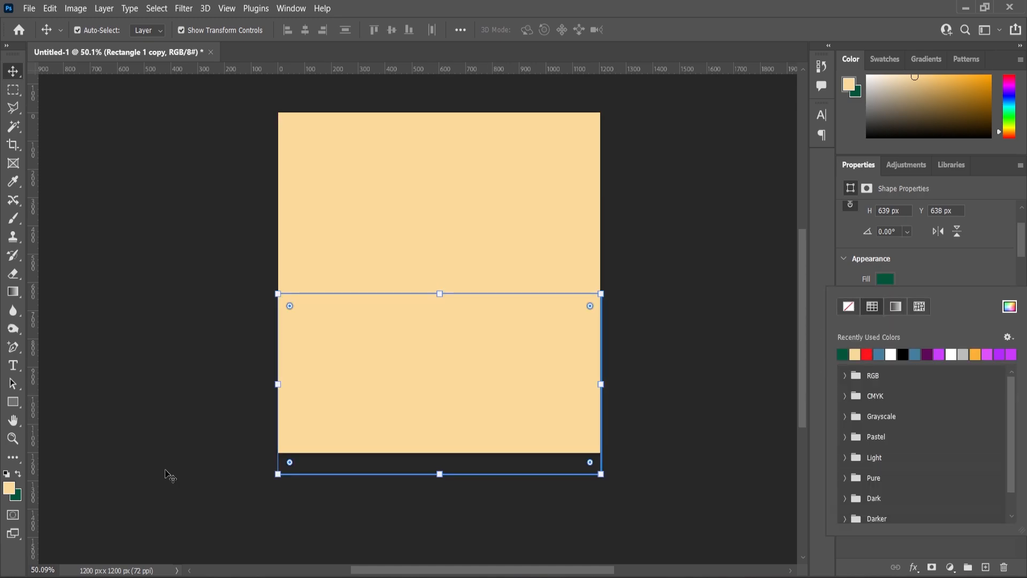
pyautogui.click(964, 262)
pyautogui.scroll(2, 458, 345)
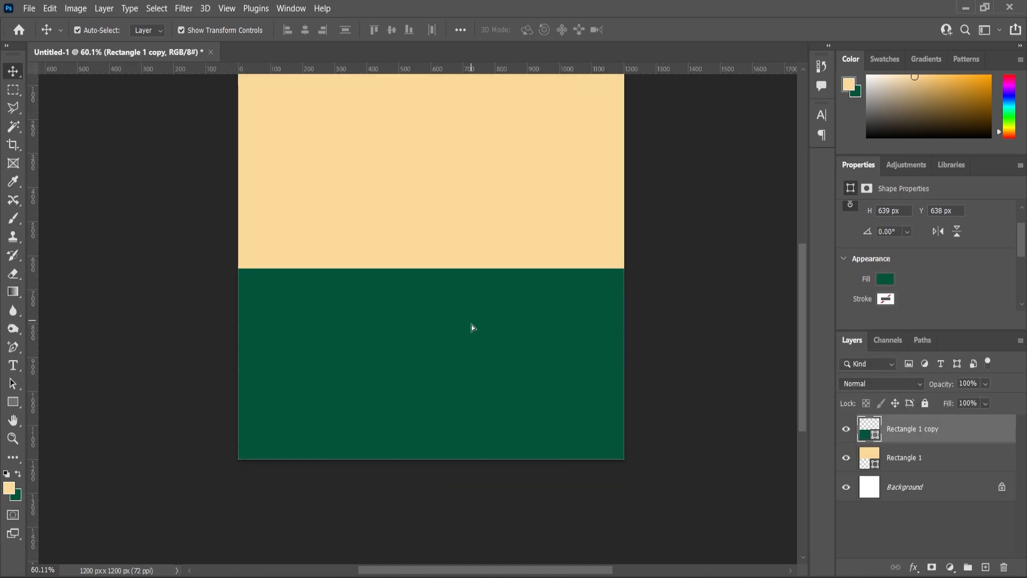
# Move the green rectangle down and stretch the peach rectangle's bottom edge to meet it, at about 105% height.
pyautogui.moveTo(472, 328); pyautogui.dragTo(458, 362)
pyautogui.keyDown('shift'); pyautogui.click(511, 220); pyautogui.keyUp('shift')
pyautogui.scroll(-2, 510, 227)
pyautogui.scroll(1, 510, 226)
pyautogui.click(700, 255)
pyautogui.click(476, 272)
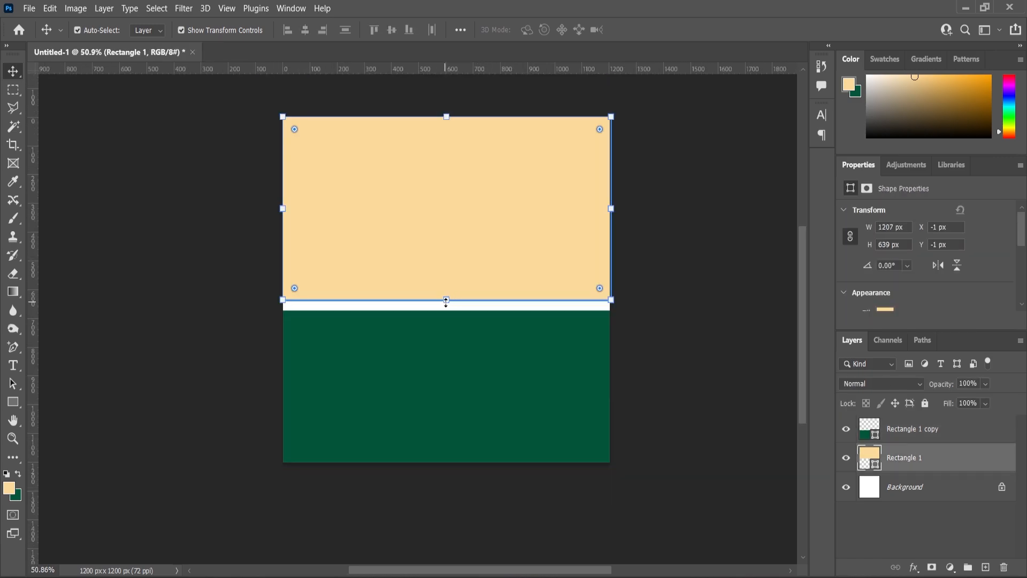
pyautogui.moveTo(446, 301); pyautogui.dragTo(447, 310)
pyautogui.click(15, 79)
pyautogui.click(182, 230)
# Scale both rectangles together to 91.61% height so their lower edge fits the canvas bottom.
pyautogui.click(500, 429)
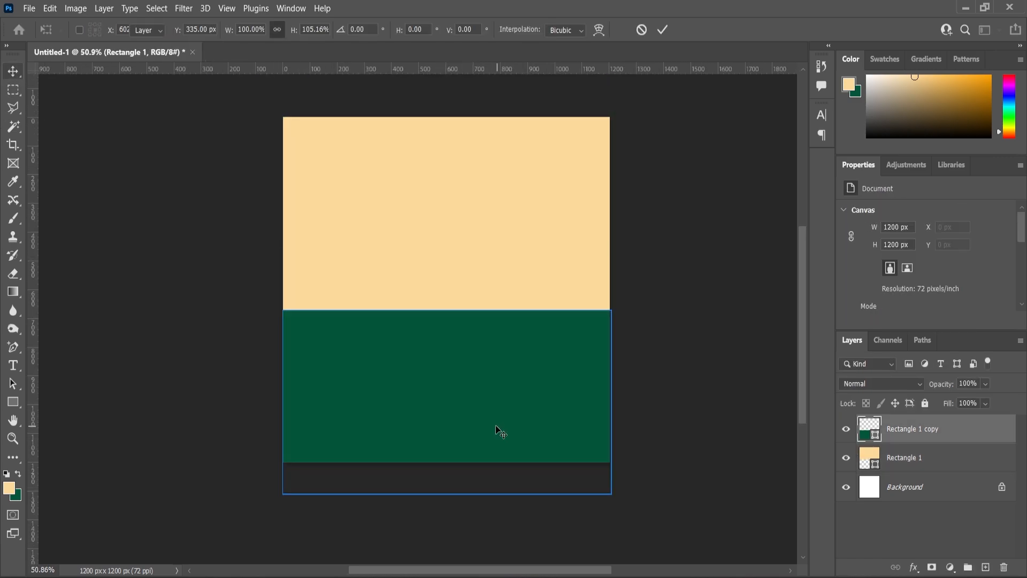
pyautogui.keyDown('shift'); pyautogui.click(484, 273); pyautogui.keyUp('shift')
pyautogui.moveTo(450, 493); pyautogui.dragTo(446, 462)
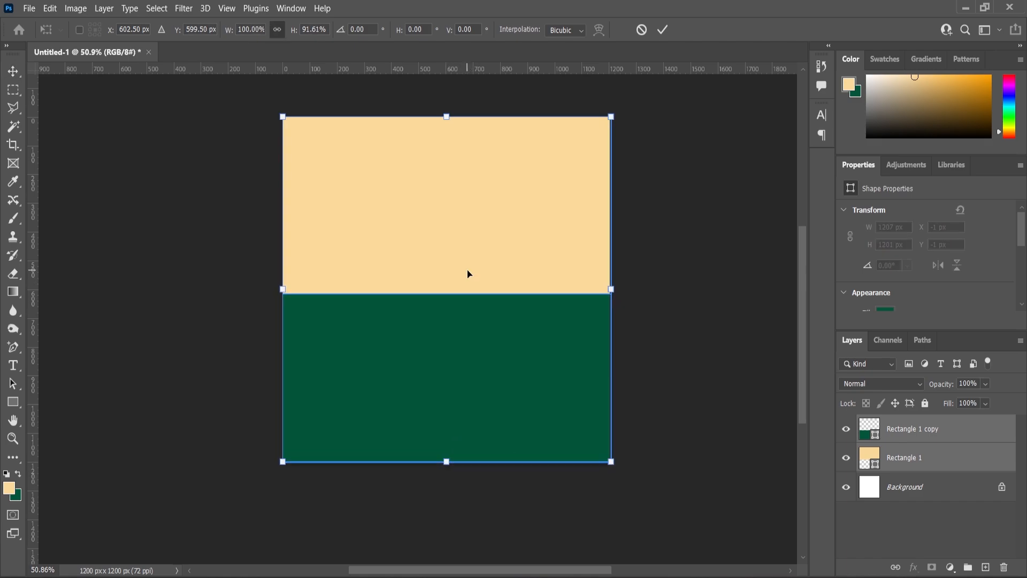
pyautogui.click(11, 71)
# Extend the peach rectangle to about 669 px high and move the green rectangle down to about Y 668 px.
pyautogui.click(451, 246)
pyautogui.scroll(1, 463, 281)
pyautogui.moveTo(447, 305); pyautogui.dragTo(459, 359)
pyautogui.click(9, 76)
pyautogui.click(483, 416)
pyautogui.scroll(3, 458, 339)
pyautogui.scroll(-4, 471, 351)
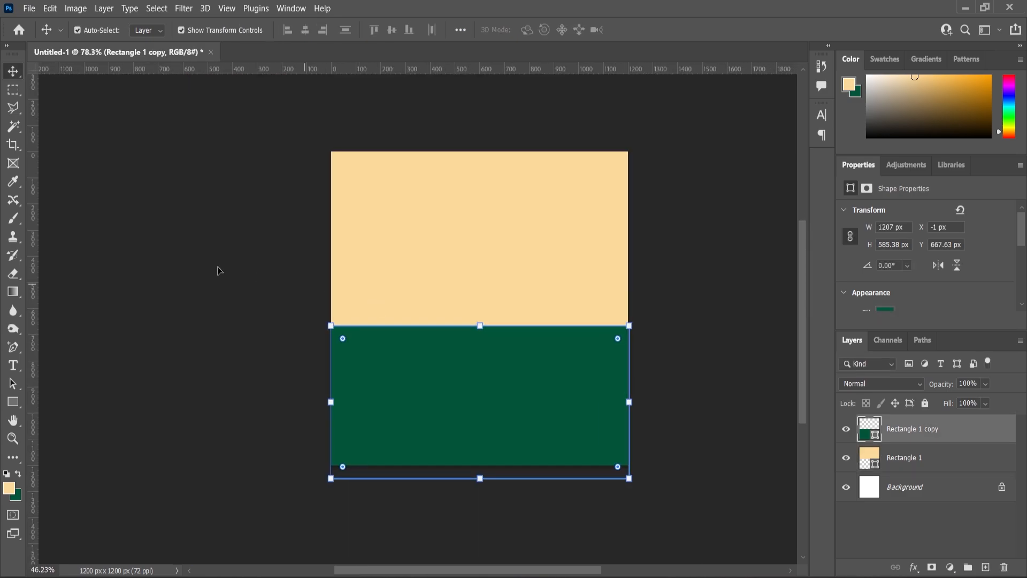
pyautogui.click(218, 271)
pyautogui.scroll(-1, 217, 271)
pyautogui.scroll(-3, 513, 280)
pyautogui.scroll(2, 597, 266)
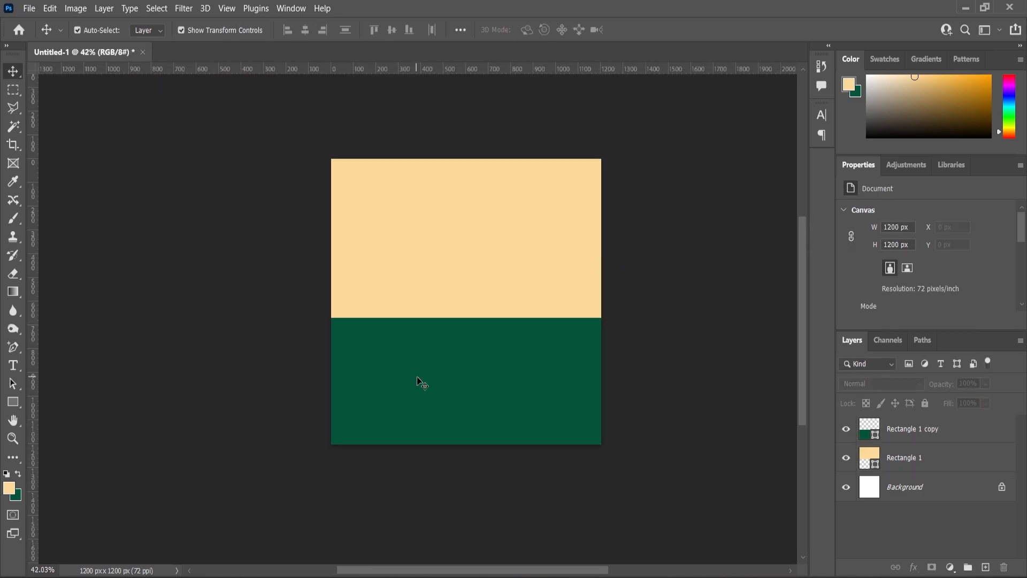
pyautogui.scroll(1, 518, 344)
pyautogui.scroll(-1, 519, 344)
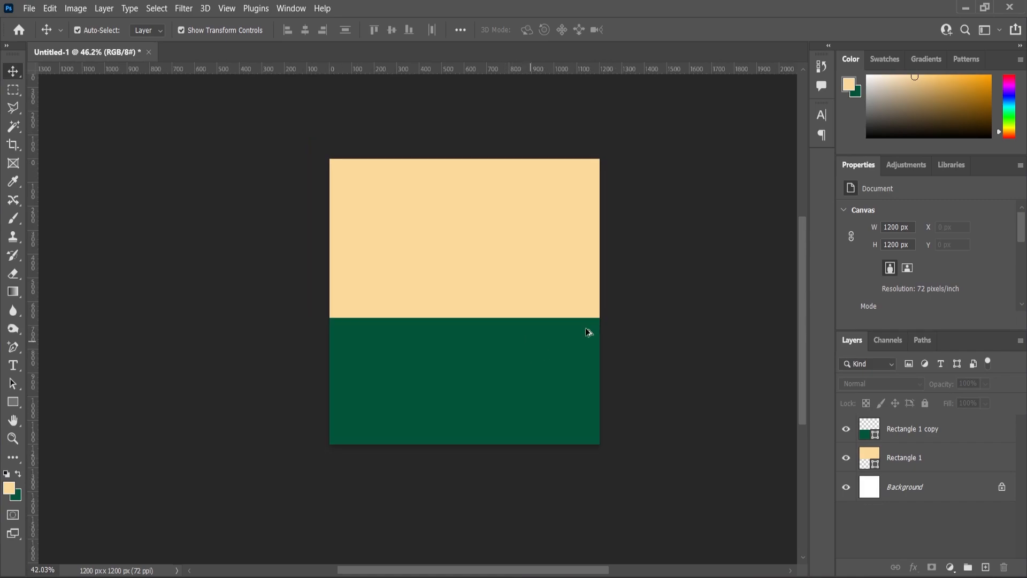
pyautogui.scroll(1, 591, 332)
pyautogui.click(572, 577)
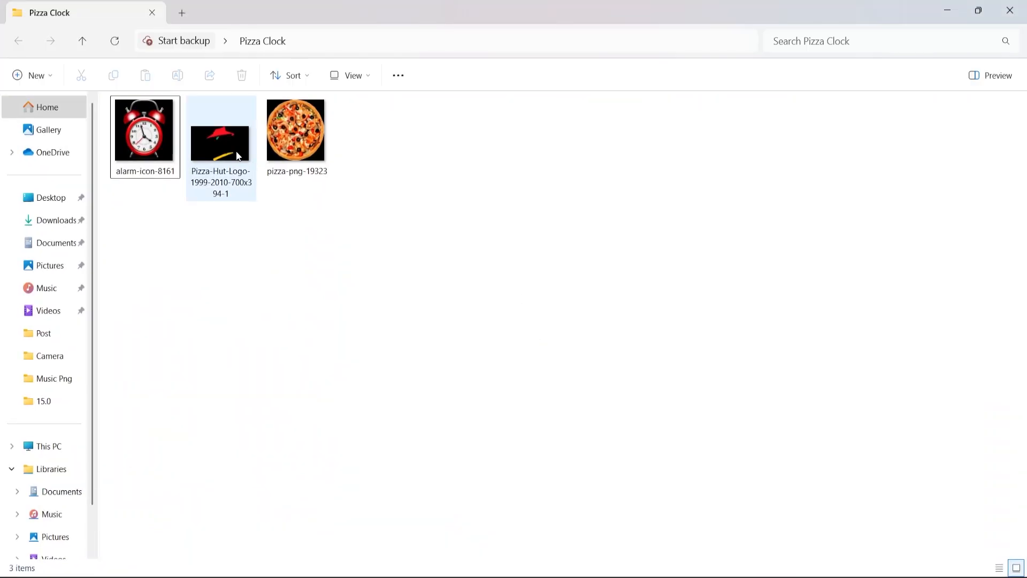
pyautogui.moveTo(235, 152); pyautogui.dragTo(470, 241)
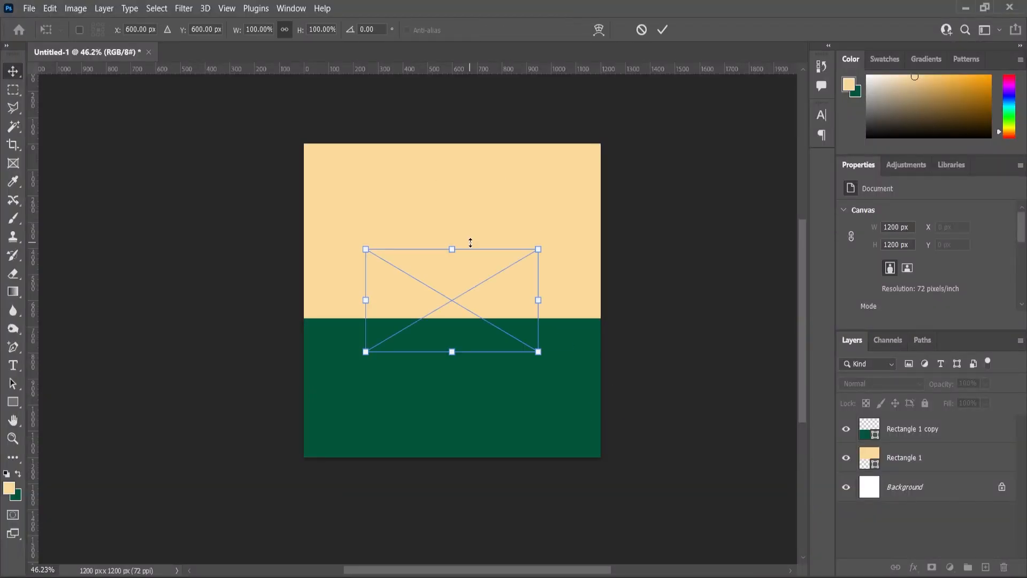
pyautogui.moveTo(548, 250); pyautogui.dragTo(435, 137)
pyautogui.click(9, 78)
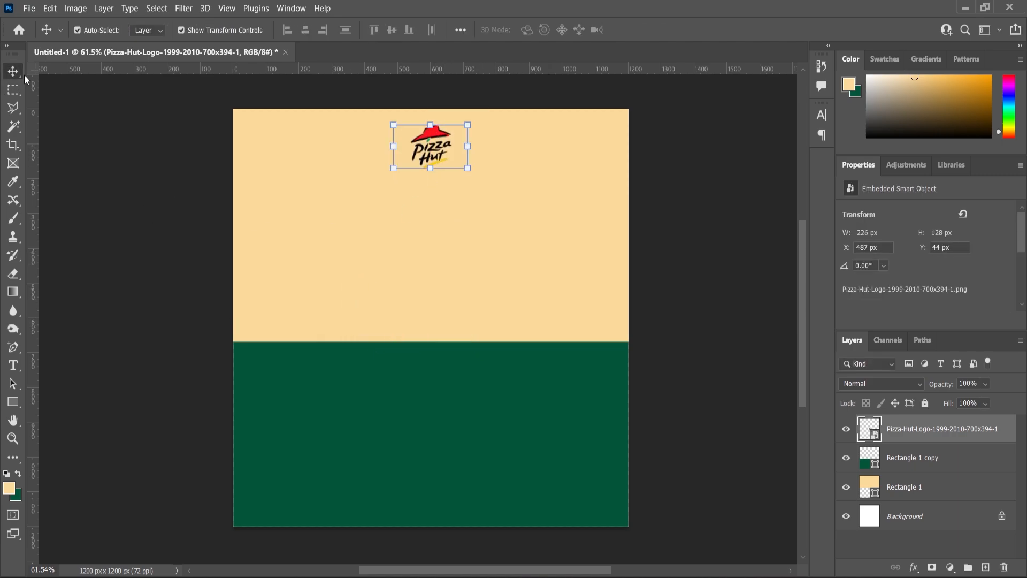
# Centre the Pizza Hut logo horizontally on the whole canvas, then clear the selection.
pyautogui.press('a')
pyautogui.hotkey('ctrl', 'a')
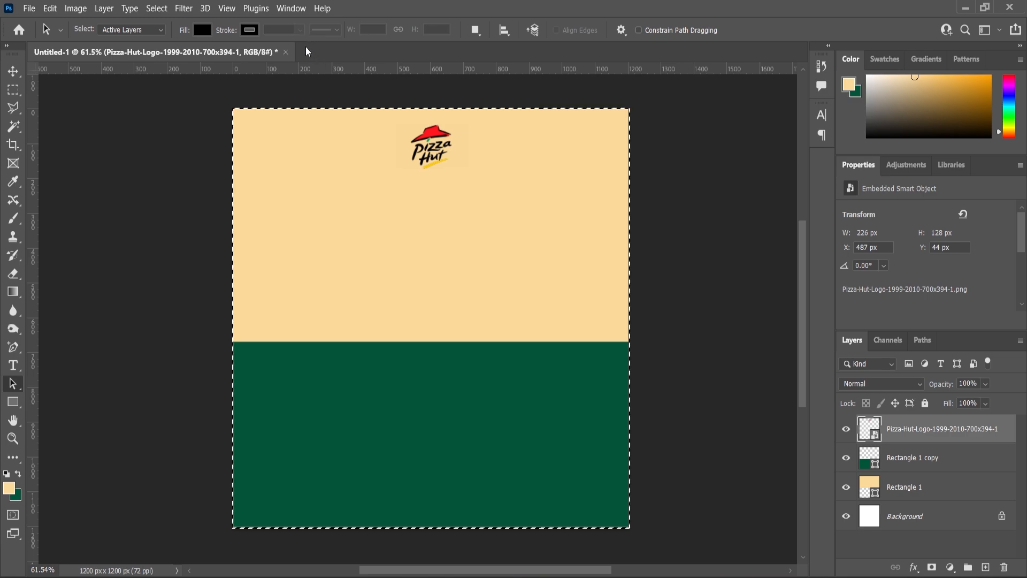
pyautogui.press('v')
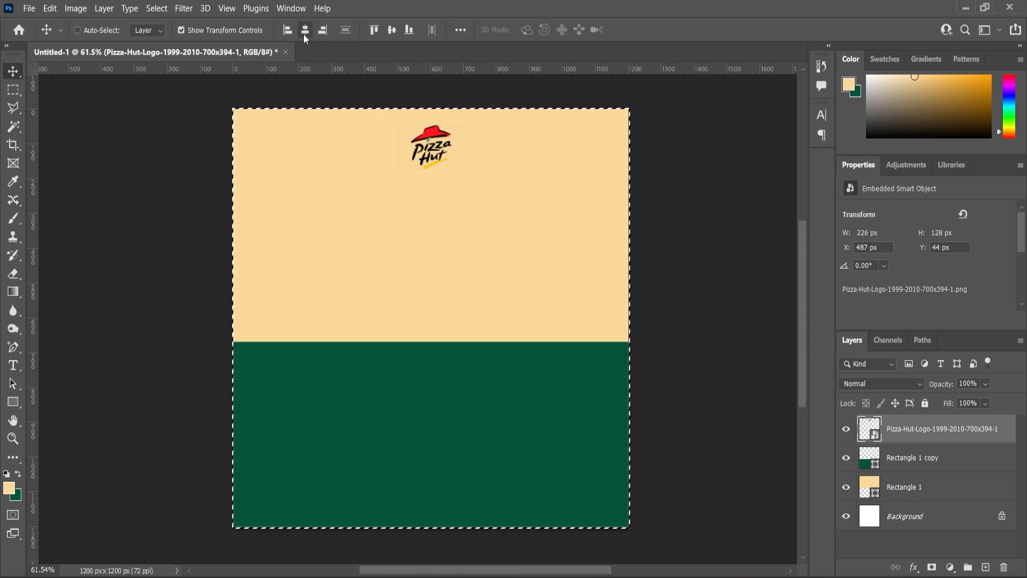
pyautogui.hotkey('ctrl', 'd')
pyautogui.click(669, 288)
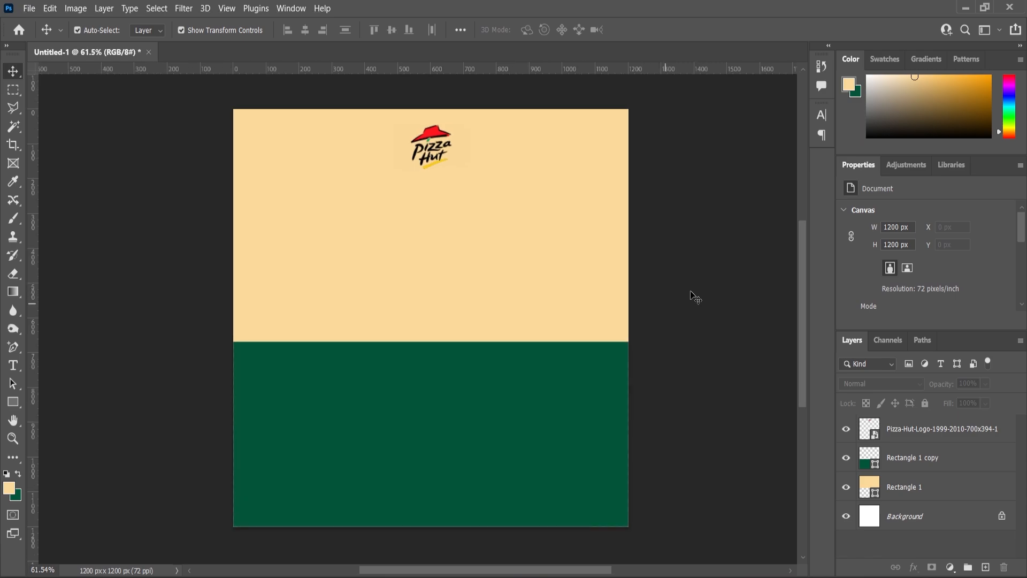
# Add the centred two-line text "IT'S TIME TO ORDER YOUR" below the logo in Anja Eliane at 13 pt.
pyautogui.scroll(2, 443, 182)
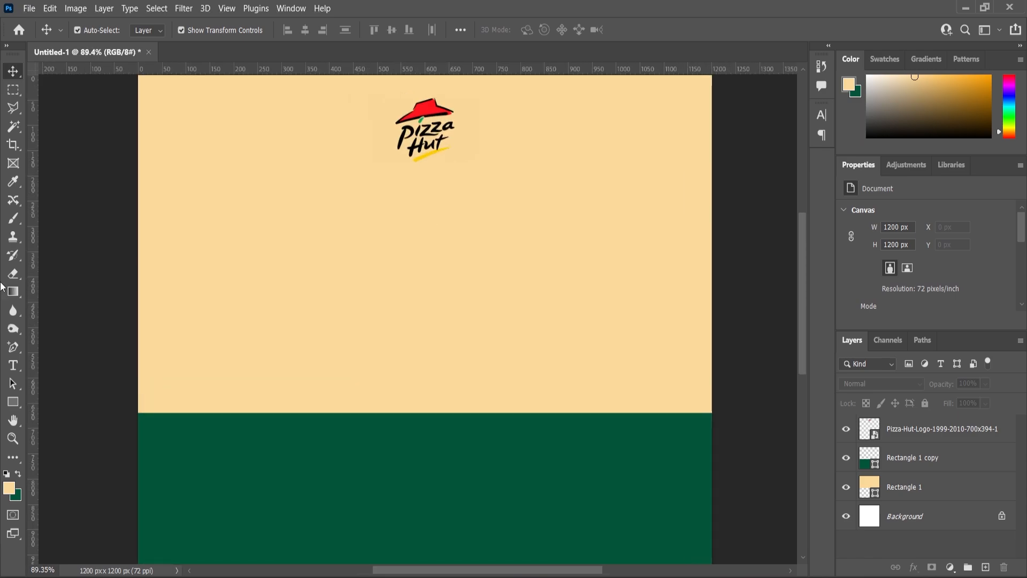
pyautogui.click(14, 366)
pyautogui.scroll(1, 381, 217)
pyautogui.click(388, 227)
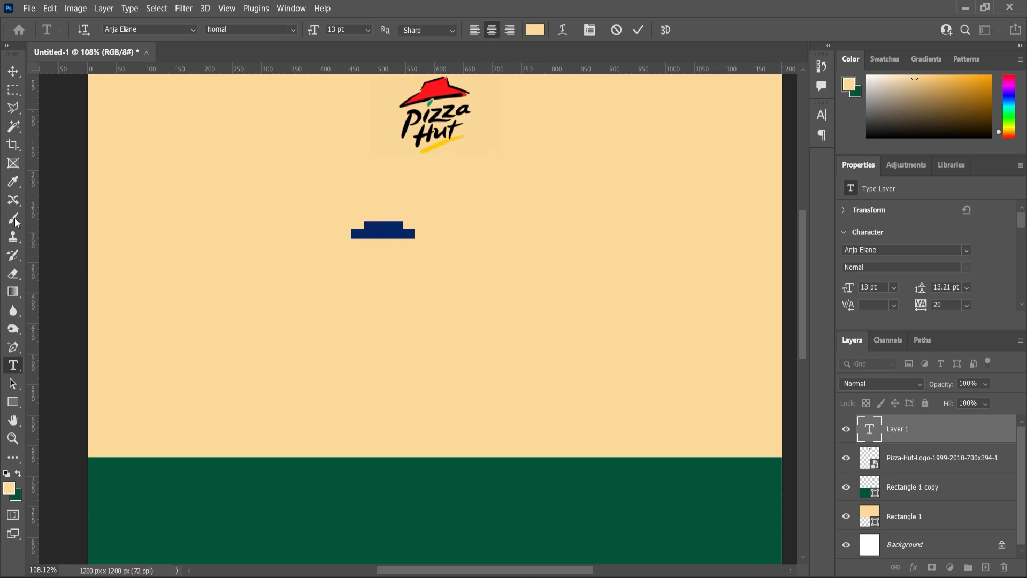
pyautogui.press('Escape')
# Sample the red from the logo's hat and apply it to the "IT'S TIME TO ORDER YOUR" text.
pyautogui.press('i')
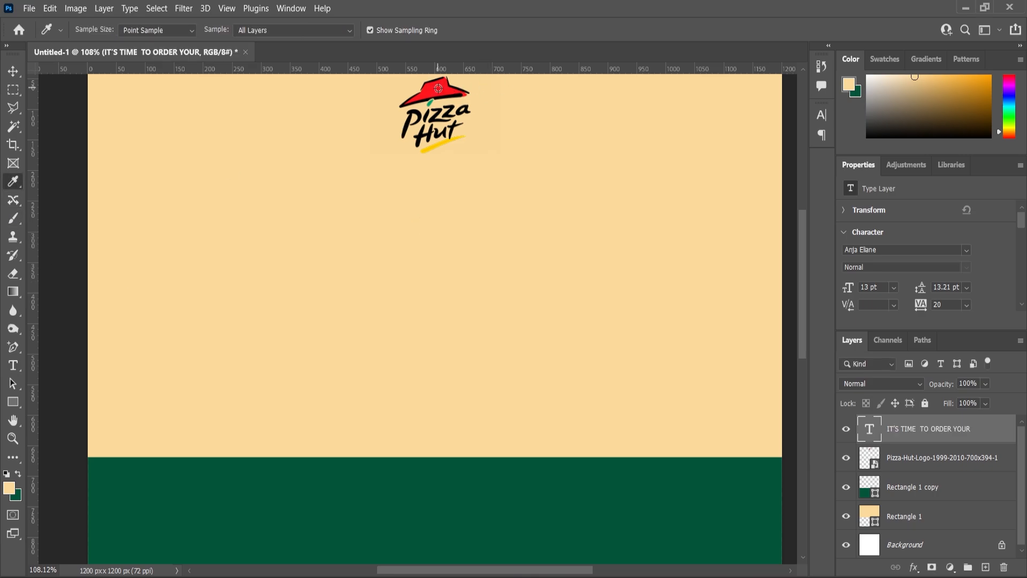
pyautogui.click(438, 89)
pyautogui.click(15, 366)
pyautogui.scroll(2, 394, 207)
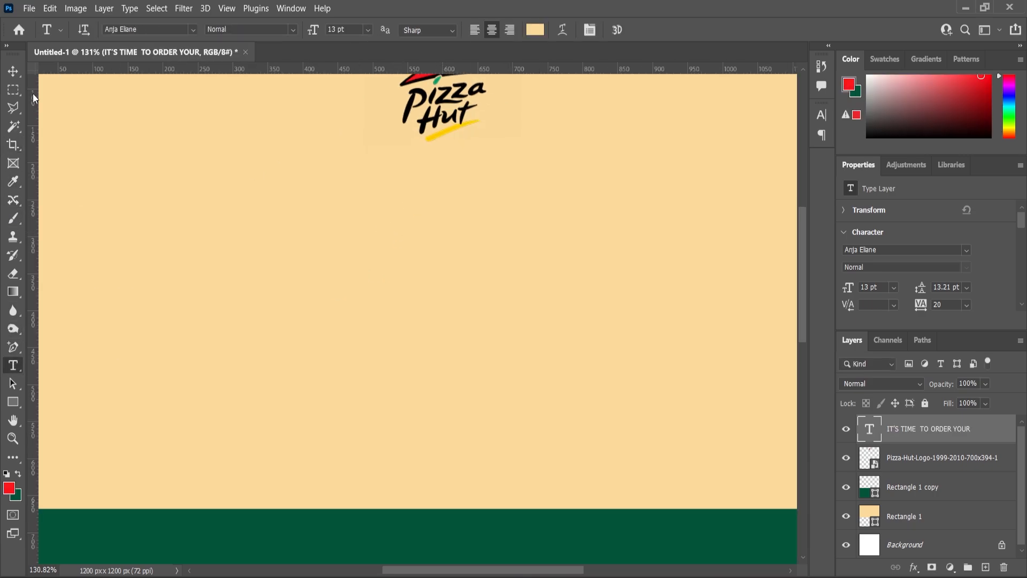
pyautogui.press('v')
pyautogui.click(362, 234)
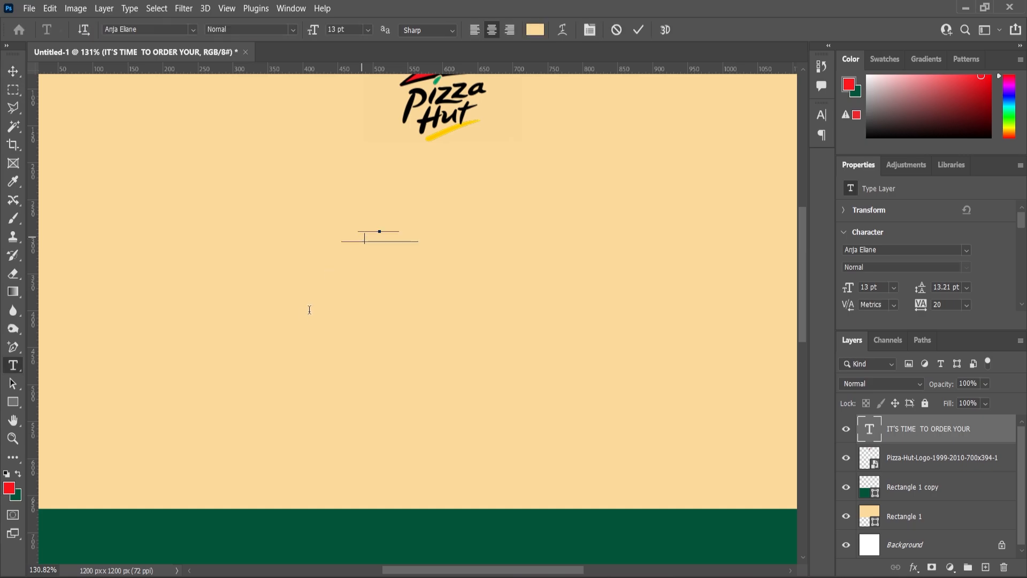
pyautogui.click(18, 475)
pyautogui.click(18, 475)
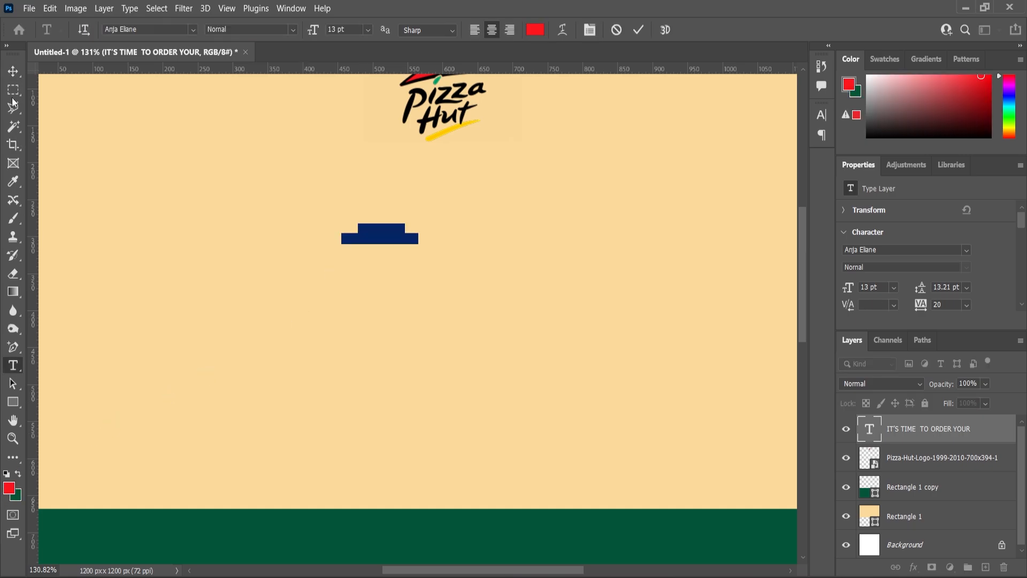
pyautogui.click(12, 72)
# Scale the red headline text up to 318.59%.
pyautogui.scroll(-3, 420, 279)
pyautogui.hotkey('ctrl', 't')
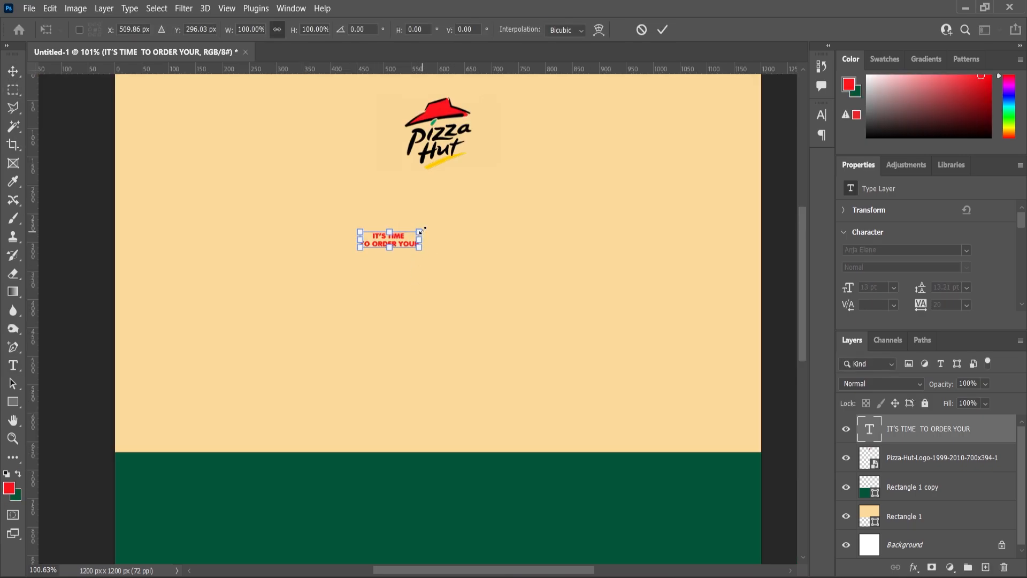
pyautogui.moveTo(418, 234); pyautogui.dragTo(485, 201)
pyautogui.press('Return')
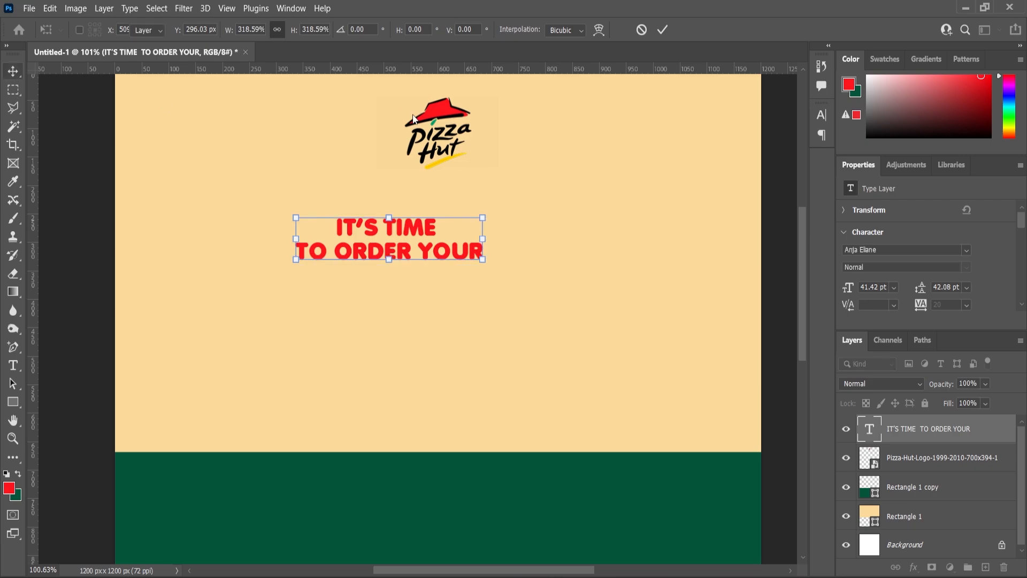
# Centre the headline horizontally on the canvas and move it up closer to the logo.
pyautogui.click(305, 30)
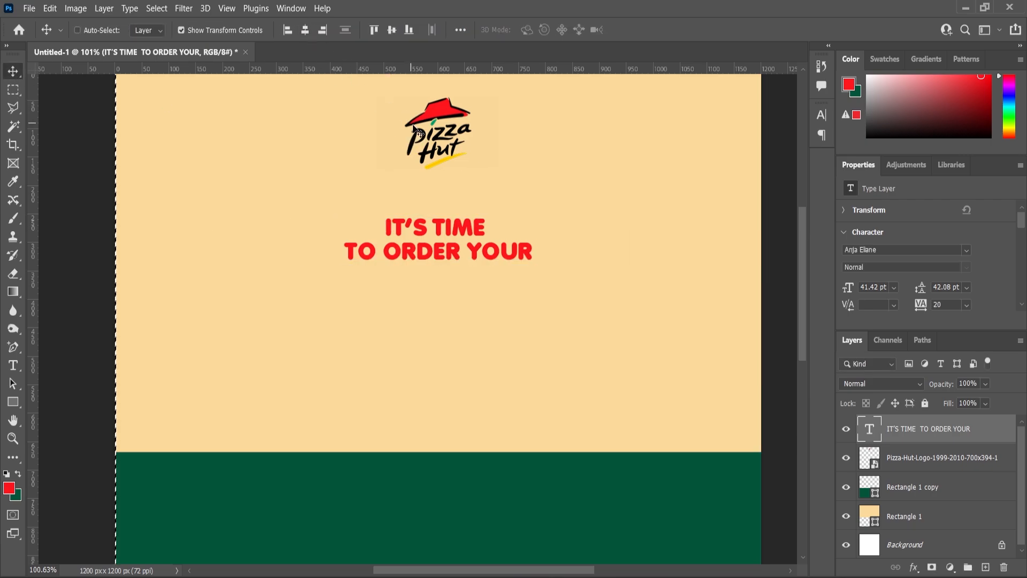
pyautogui.scroll(-1, 423, 256)
pyautogui.scroll(3, 451, 264)
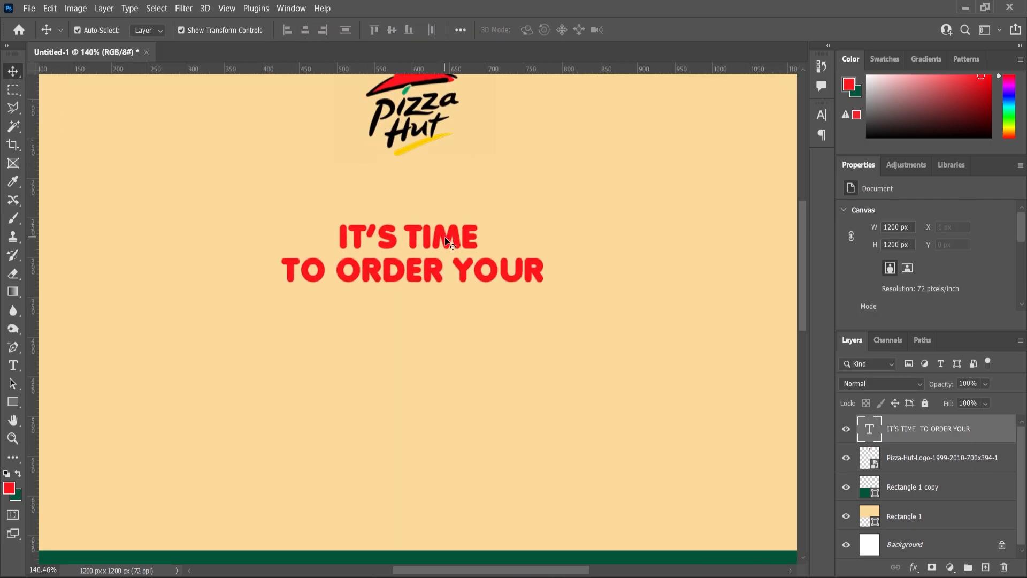
pyautogui.moveTo(443, 243); pyautogui.dragTo(440, 210)
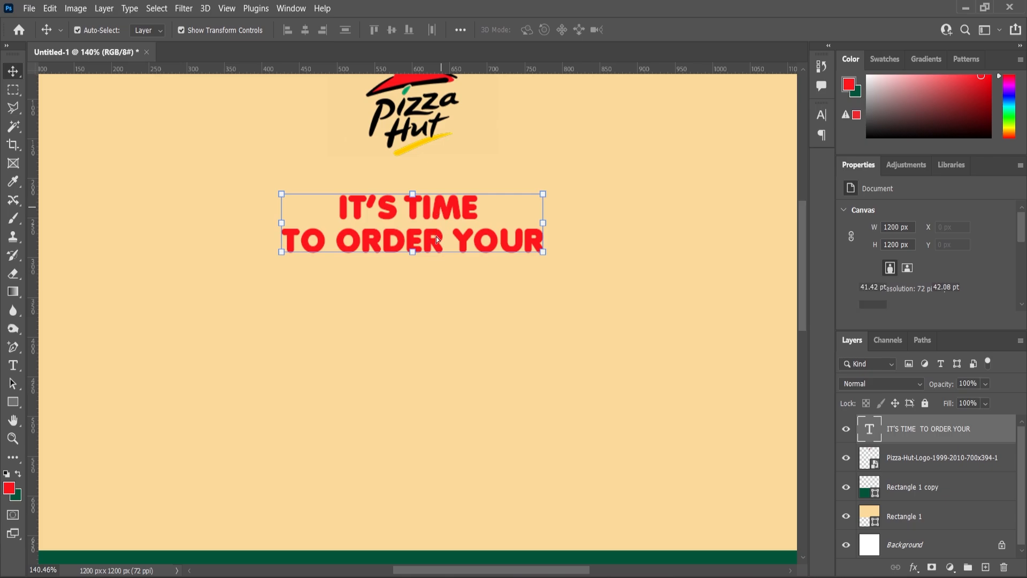
pyautogui.scroll(-2, 437, 239)
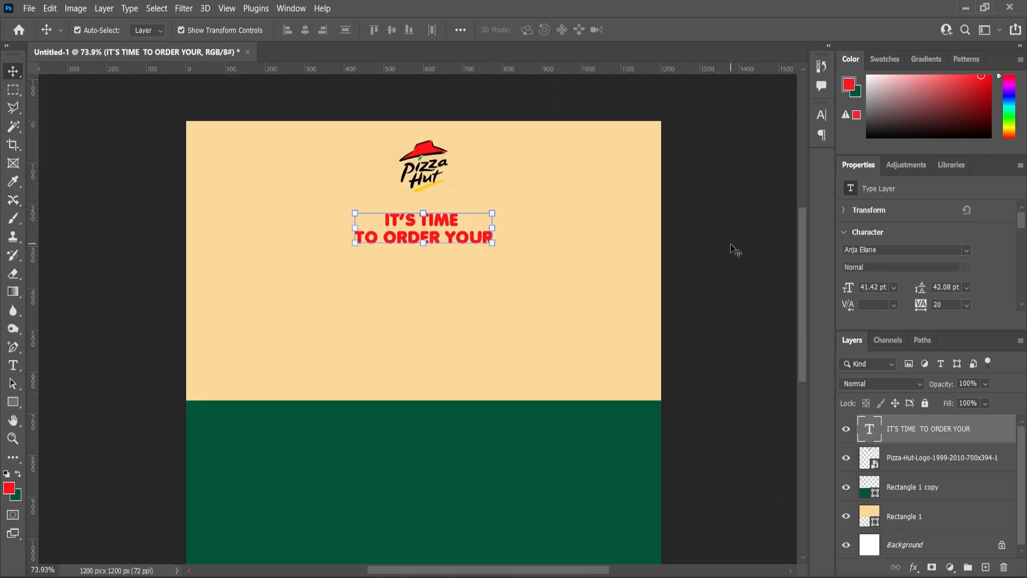
# Apply Add Noise to the peach rectangle as a smart object, with a 6.78% amount and uniform distribution.
pyautogui.click(616, 269)
pyautogui.click(184, 9)
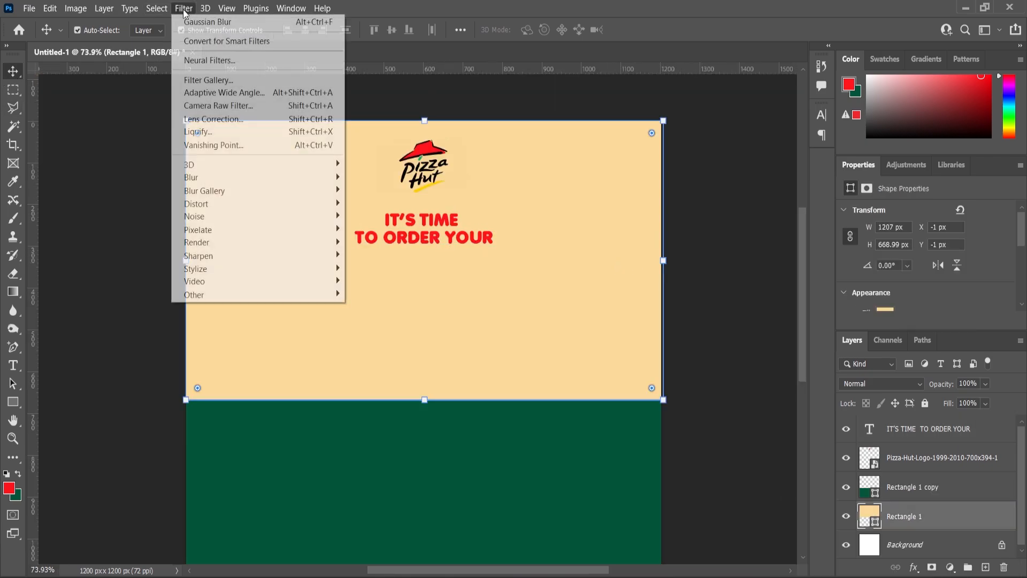
pyautogui.moveTo(204, 216)
pyautogui.click(357, 217)
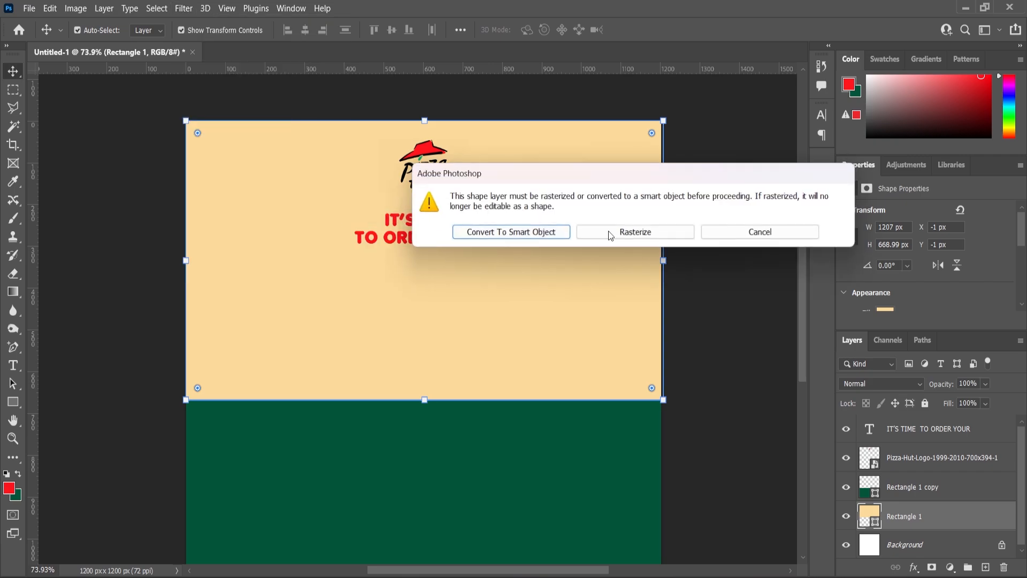
pyautogui.click(545, 235)
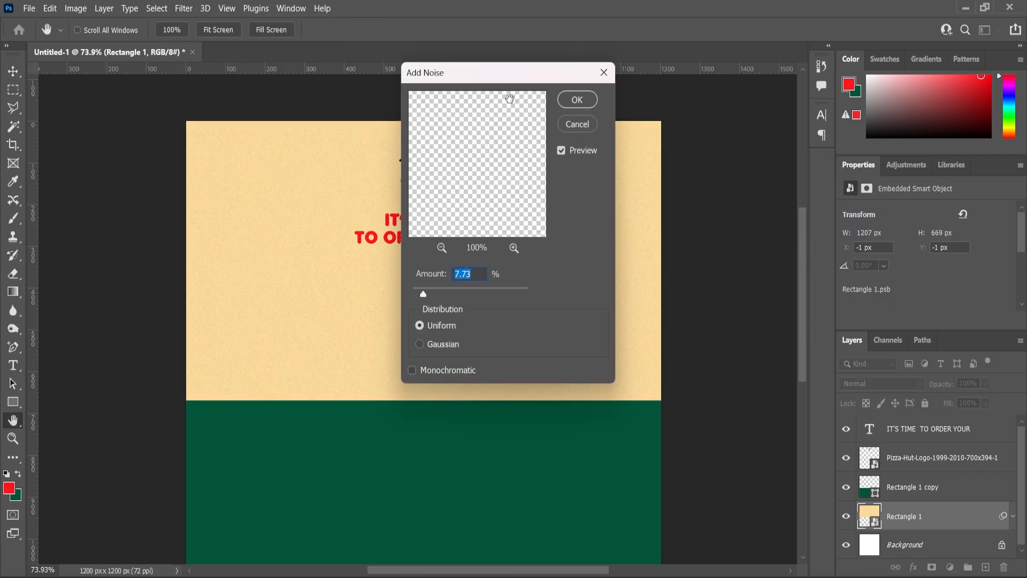
pyautogui.moveTo(511, 72); pyautogui.dragTo(667, 116)
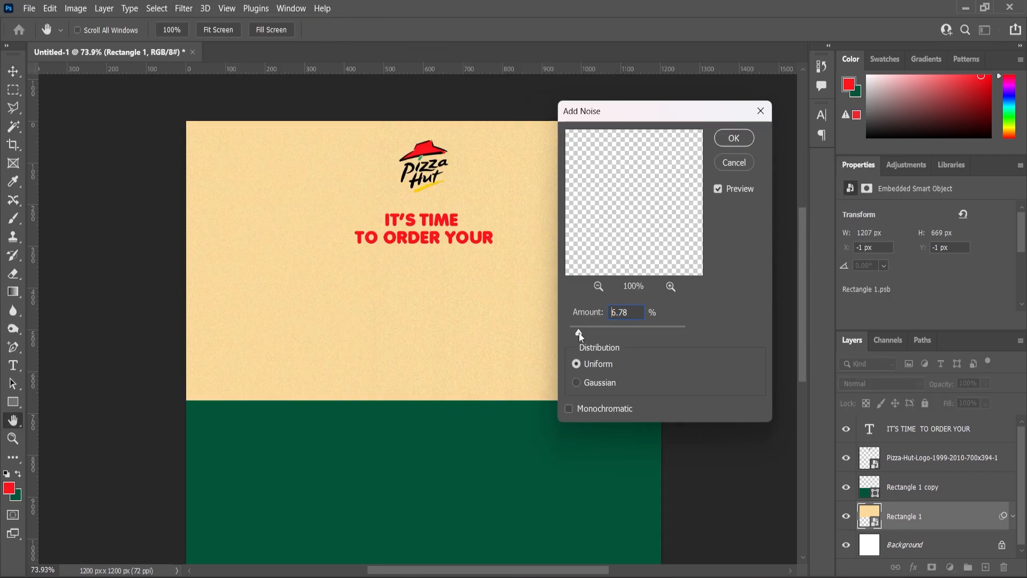
pyautogui.click(736, 141)
pyautogui.press('v')
pyautogui.click(420, 482)
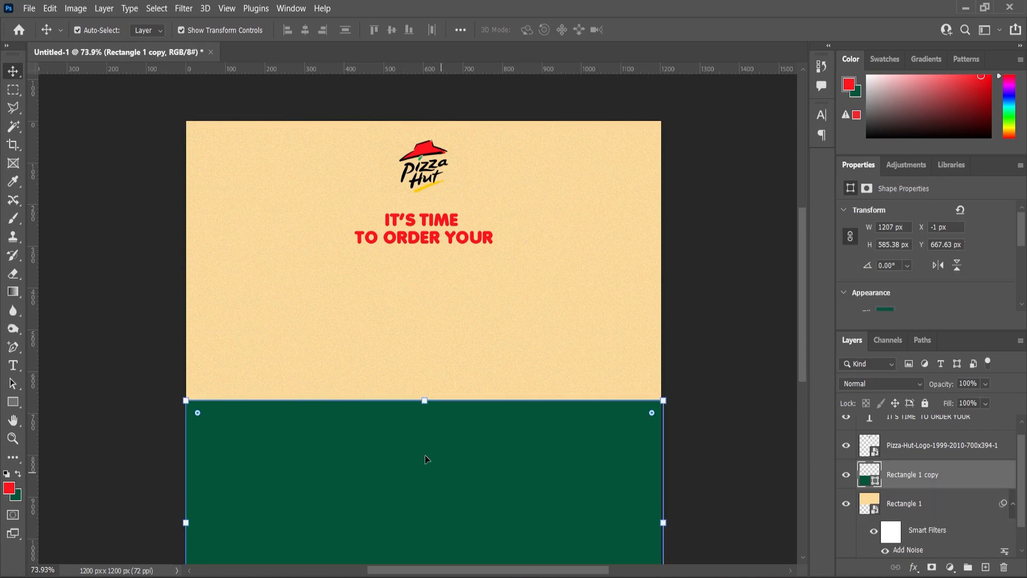
pyautogui.scroll(-2, 415, 367)
pyautogui.click(654, 358)
# Enlarge the "IT'S TIME TO ORDER YOUR" headline slightly, to 105.86%.
pyautogui.scroll(2, 425, 254)
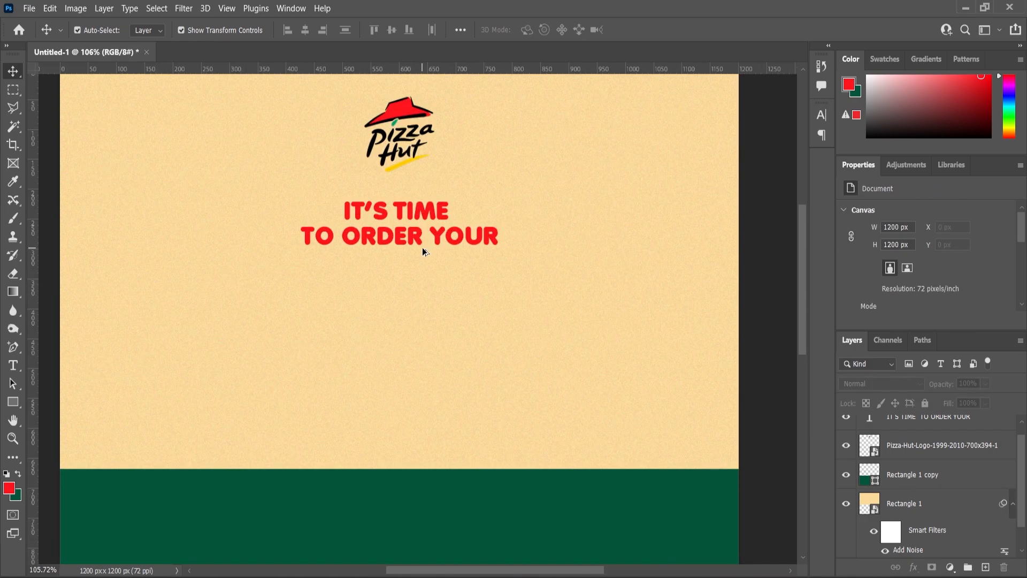
pyautogui.click(414, 247)
pyautogui.moveTo(500, 249); pyautogui.dragTo(504, 259)
pyautogui.click(13, 72)
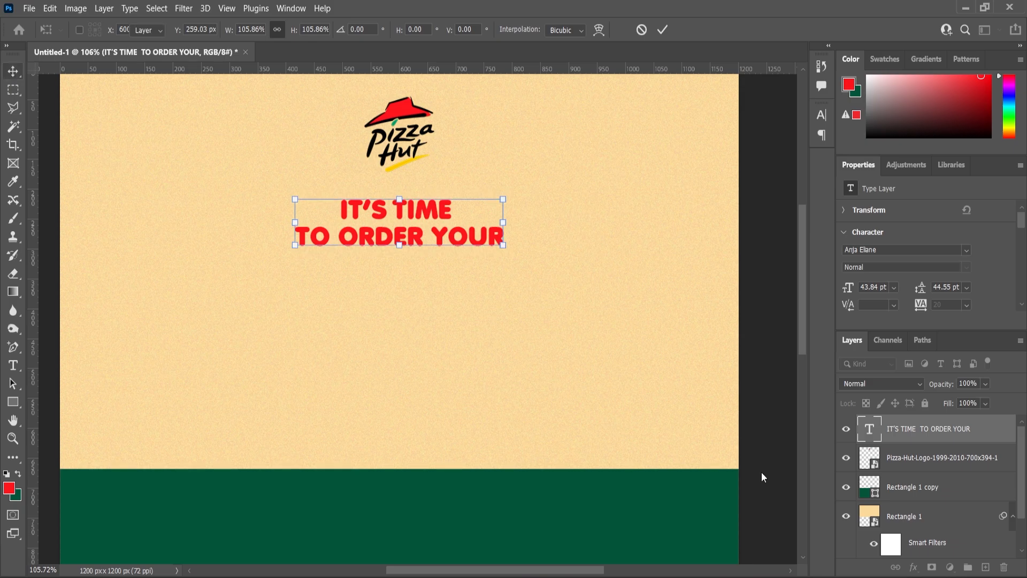
# Duplicate the "IT'S TIME TO ORDER YOUR" headline below the original and change the copy's text to "PIZZA".
pyautogui.moveTo(942, 428); pyautogui.dragTo(987, 571)
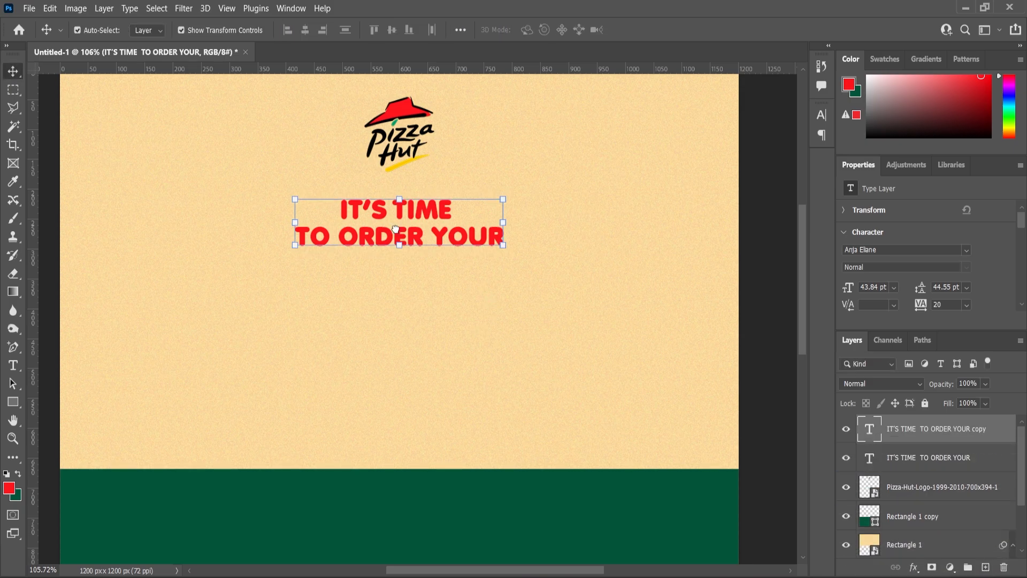
pyautogui.moveTo(419, 215); pyautogui.dragTo(413, 283)
pyautogui.doubleClick(409, 278)
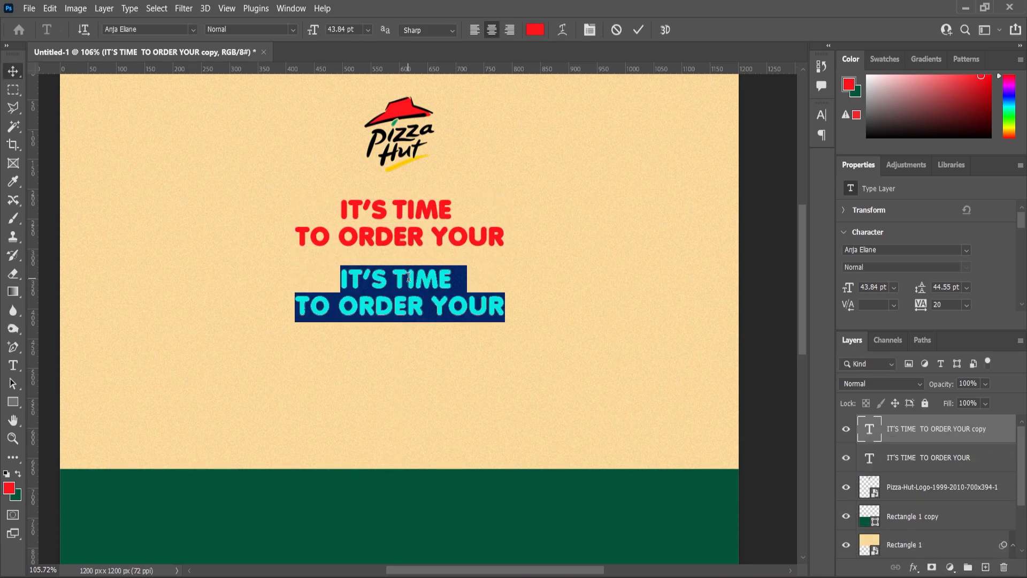
pyautogui.write('Pi')
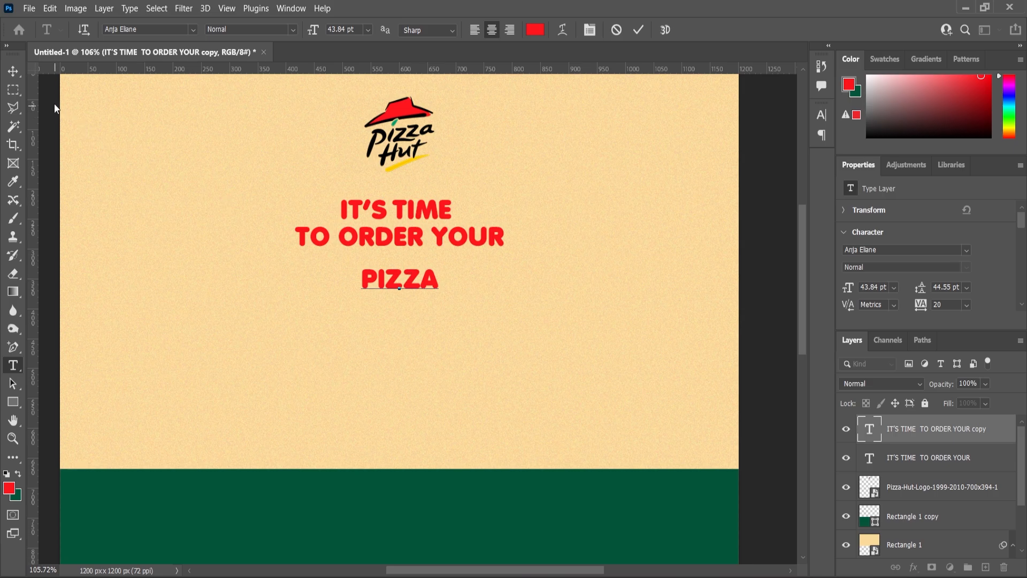
# Scale the PIZZA text to 555.97% and place it below the headline, centred horizontally on the canvas.
pyautogui.hotkey('ctrl', 't')
pyautogui.moveTo(438, 269); pyautogui.dragTo(614, 198)
pyautogui.click(5, 69)
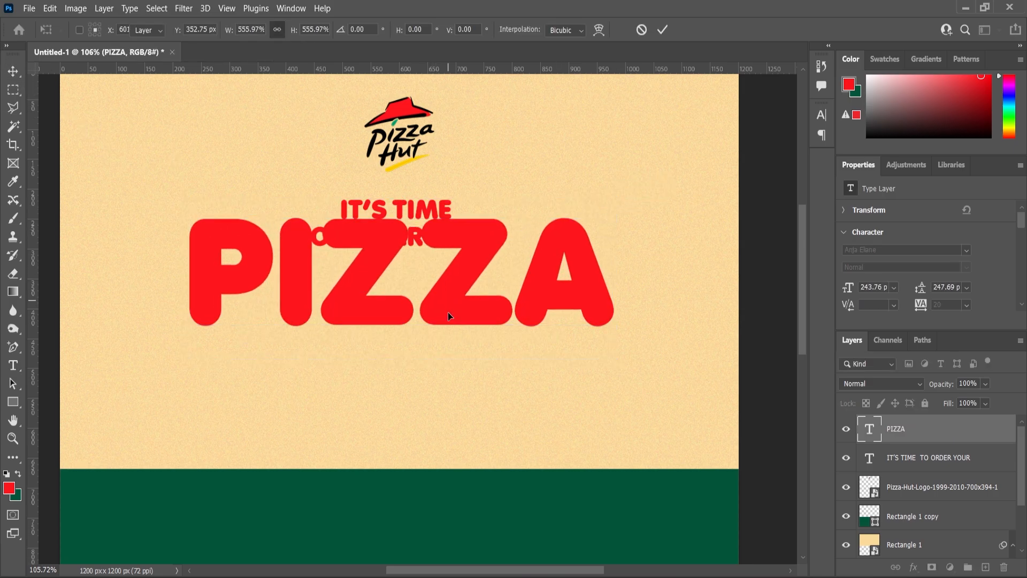
pyautogui.moveTo(447, 300); pyautogui.dragTo(447, 347)
pyautogui.click(77, 30)
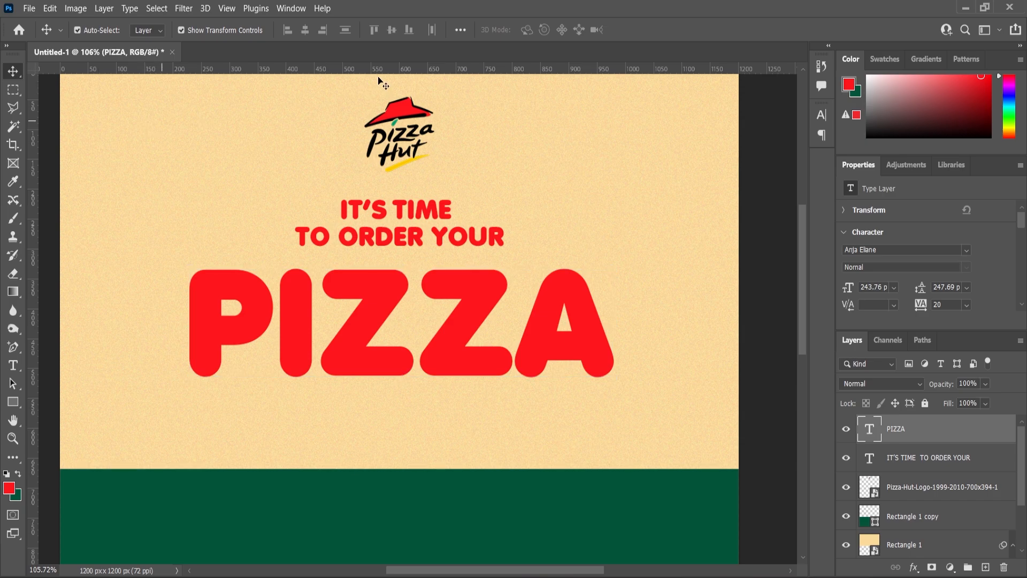
pyautogui.click(305, 30)
pyautogui.scroll(-2, 501, 314)
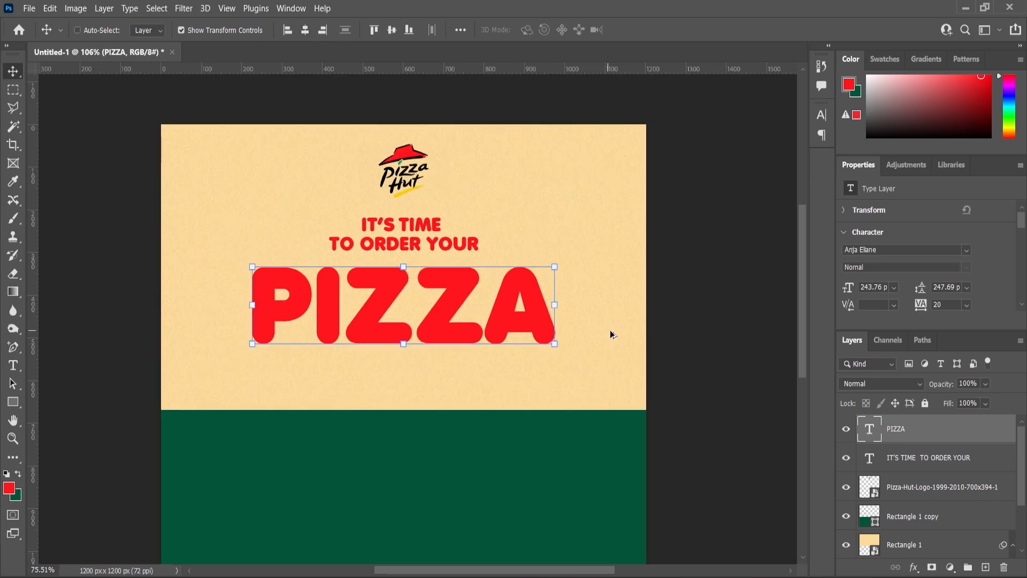
# Add a Multiply drop shadow to the PIZZA text with 51% opacity and 8 px size.
pyautogui.keyDown('ctrl'); pyautogui.click(537, 335); pyautogui.keyUp('ctrl')
pyautogui.keyDown('ctrl'); pyautogui.click(534, 335); pyautogui.keyUp('ctrl')
pyautogui.click(914, 567)
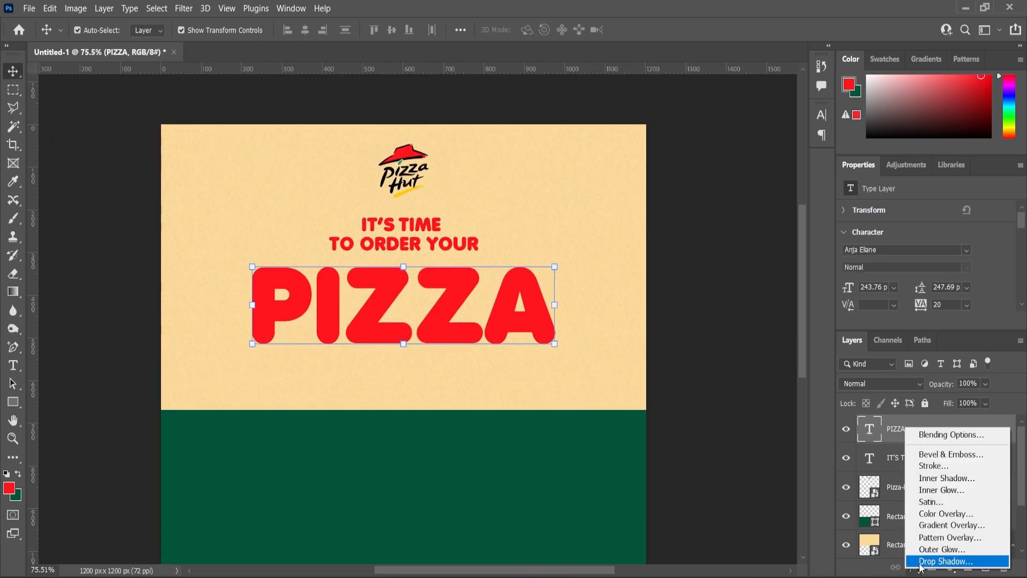
pyautogui.click(935, 560)
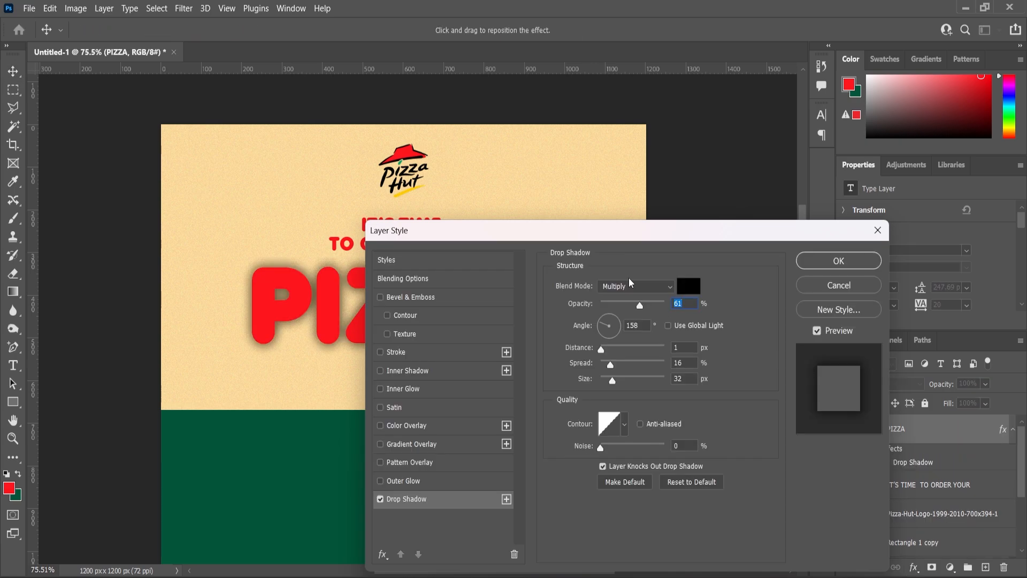
pyautogui.moveTo(551, 238); pyautogui.dragTo(685, 250)
pyautogui.moveTo(756, 397); pyautogui.dragTo(750, 407)
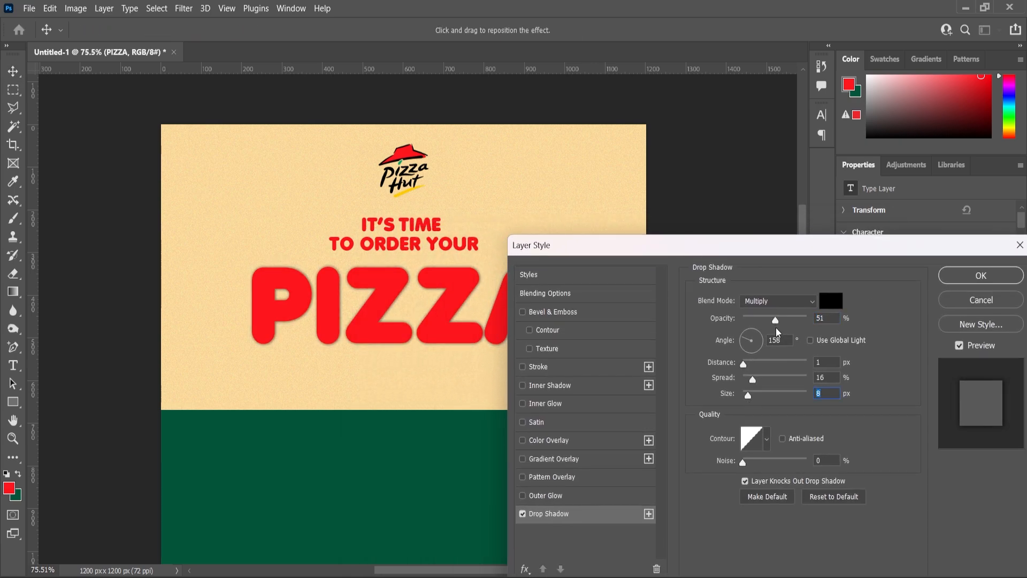
# Add a 5 px white outside stroke to the PIZZA text and set its drop shadow to 59% opacity and 27 px size.
pyautogui.click(537, 367)
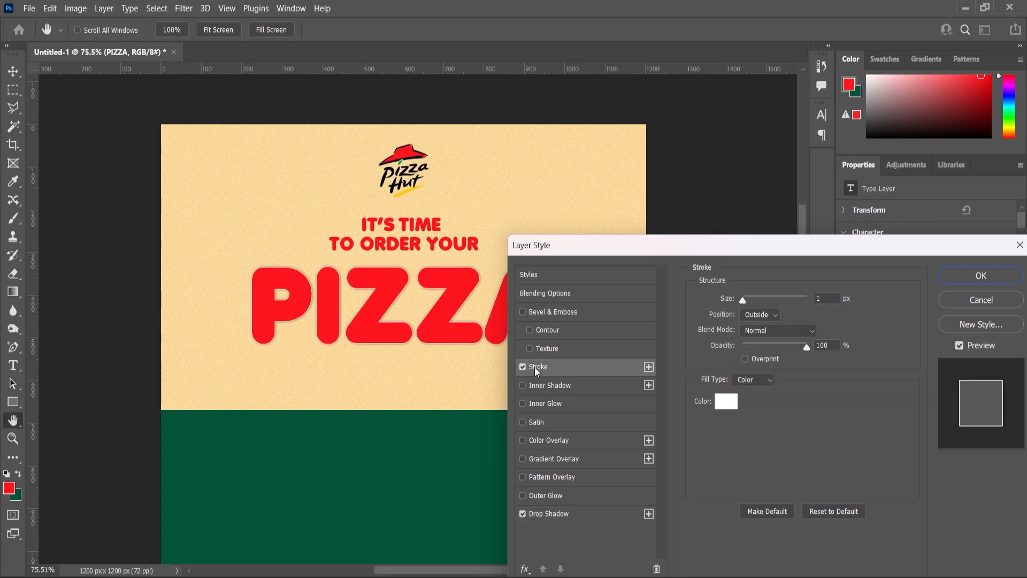
pyautogui.moveTo(745, 306); pyautogui.dragTo(749, 309)
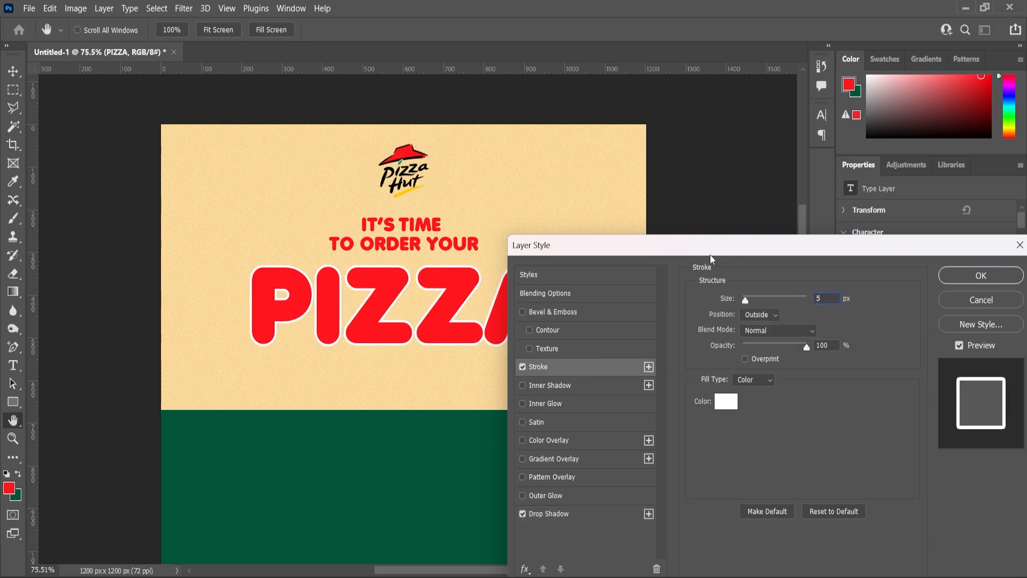
pyautogui.moveTo(710, 255); pyautogui.dragTo(577, 265)
pyautogui.click(420, 523)
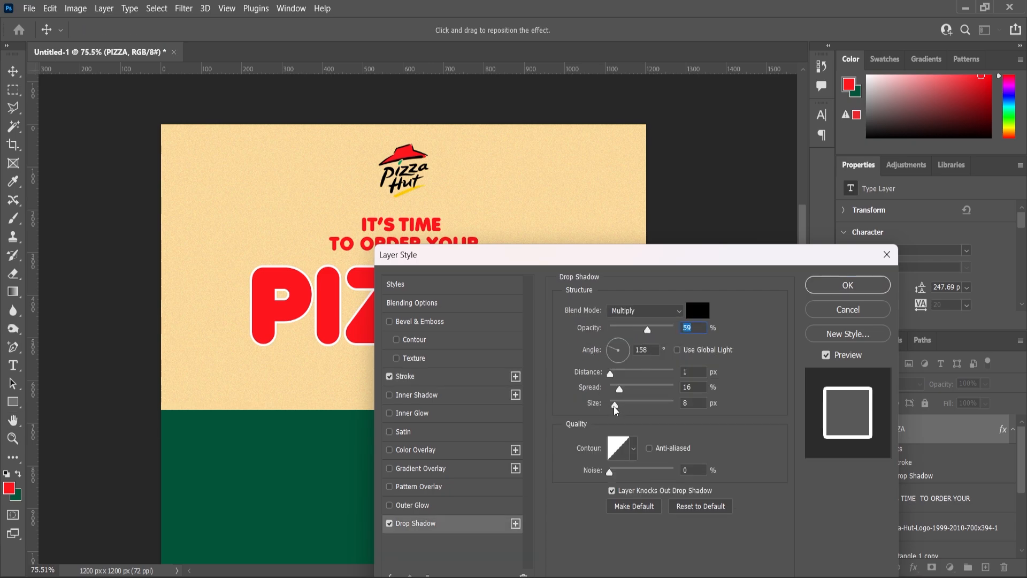
pyautogui.moveTo(618, 412); pyautogui.dragTo(622, 414)
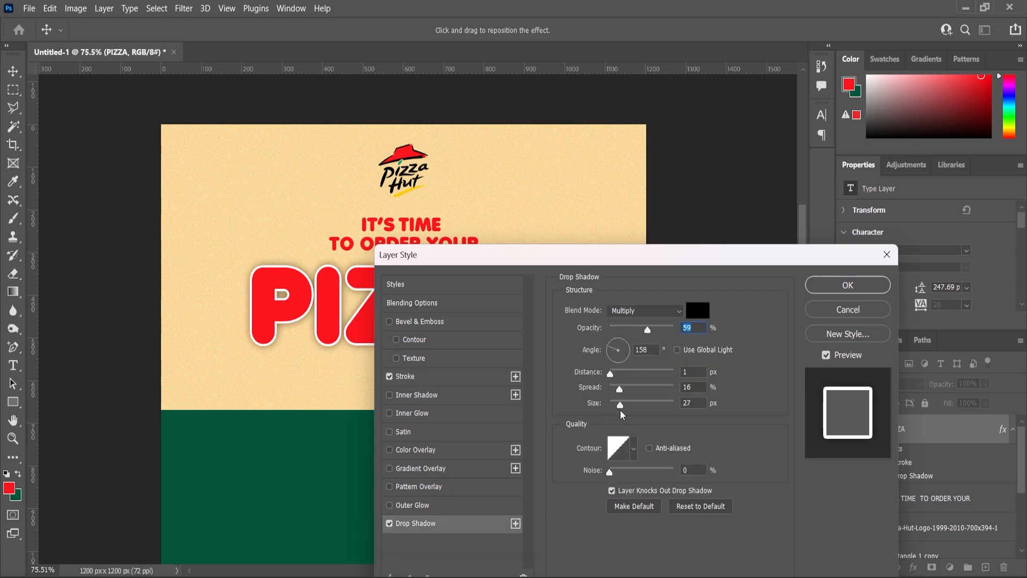
pyautogui.click(848, 284)
pyautogui.scroll(-3, 563, 362)
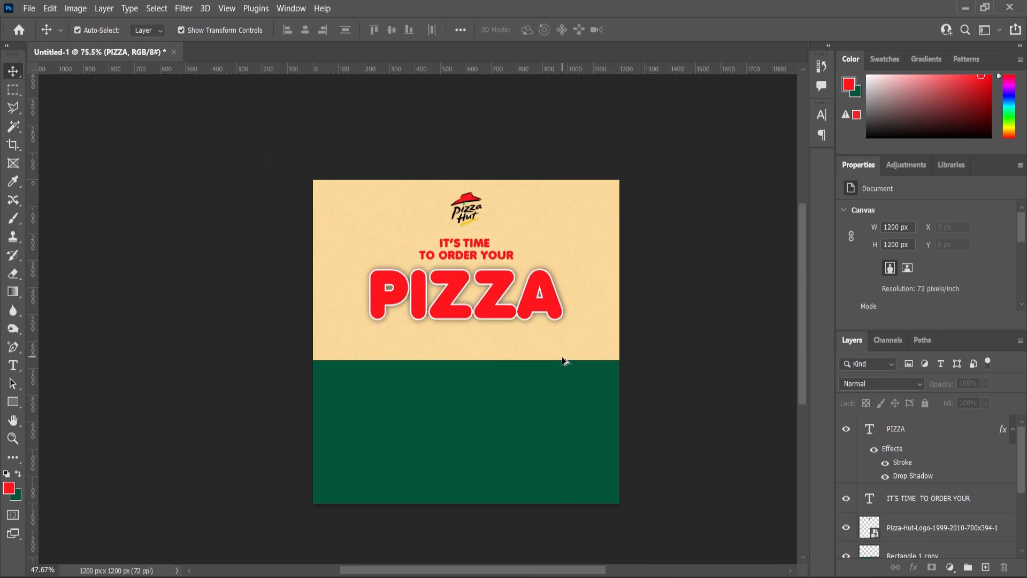
# Place the alarm-icon-8161 image from the Pizza Clock folder over the lower part of the canvas, about 829 px wide.
pyautogui.scroll(1, 563, 361)
pyautogui.click(702, 309)
pyautogui.click(615, 576)
pyautogui.click(509, 316)
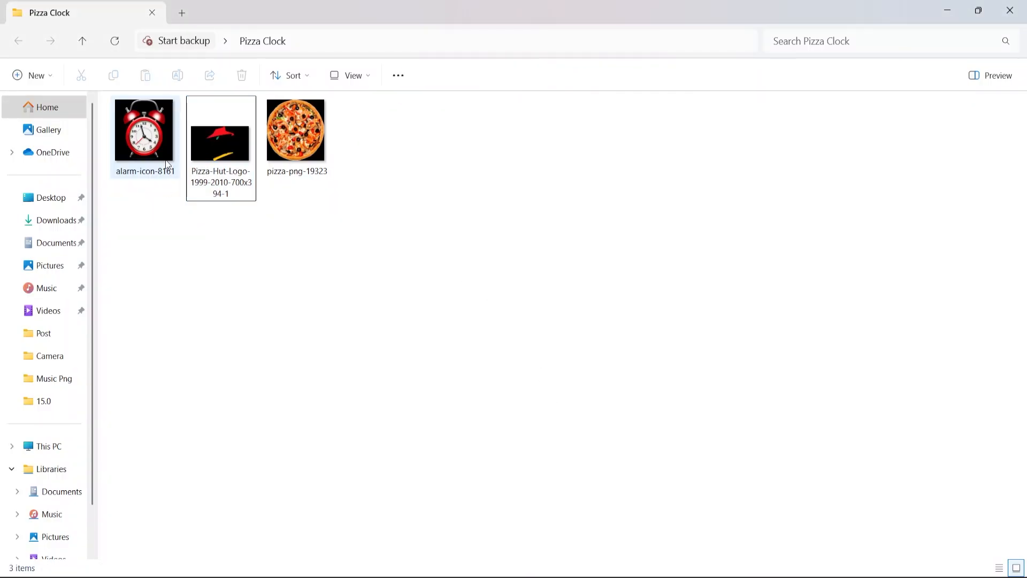
pyautogui.moveTo(156, 150); pyautogui.dragTo(648, 547)
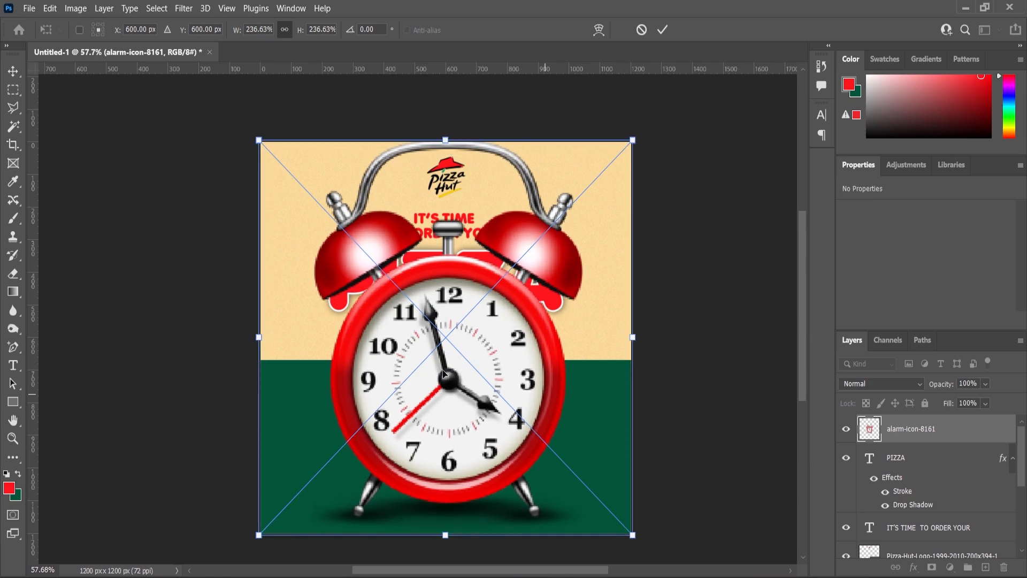
pyautogui.moveTo(612, 325); pyautogui.dragTo(620, 415)
pyautogui.click(12, 72)
pyautogui.scroll(-3, 396, 217)
pyautogui.scroll(3, 453, 381)
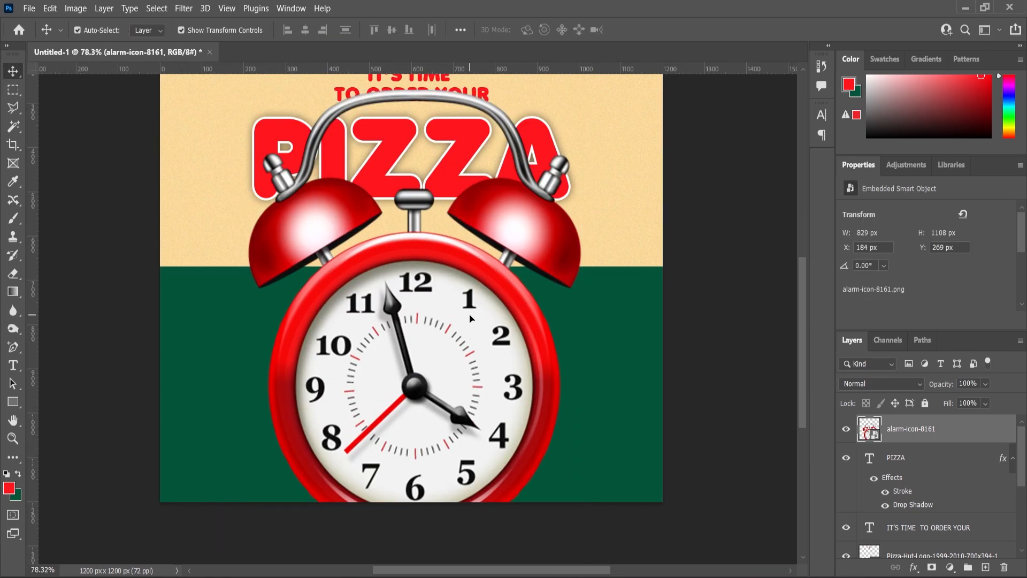
# Move the alarm clock further down so its base runs off the canvas, and scale it to 223.41%.
pyautogui.moveTo(474, 297); pyautogui.dragTo(487, 348)
pyautogui.moveTo(596, 397); pyautogui.dragTo(654, 406)
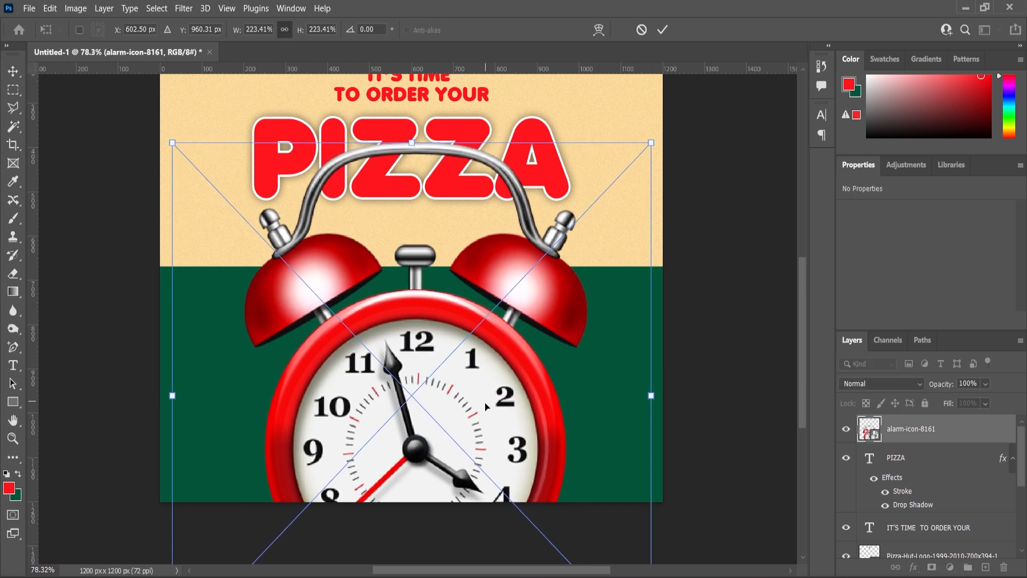
pyautogui.moveTo(486, 405); pyautogui.dragTo(470, 400)
pyautogui.click(11, 78)
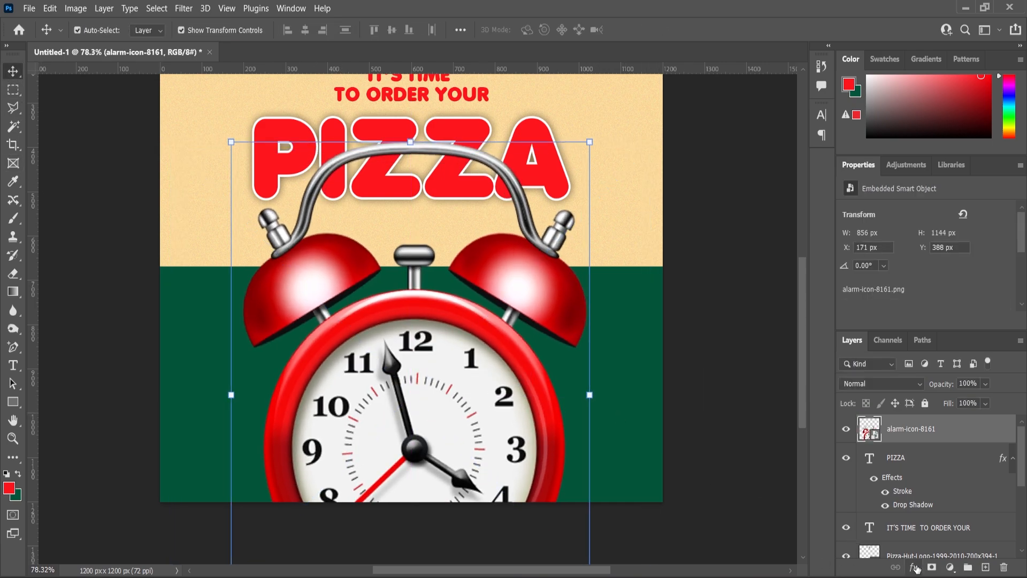
# Add a drop shadow to the alarm clock with about 45% opacity and 24 px size.
pyautogui.click(914, 567)
pyautogui.click(936, 562)
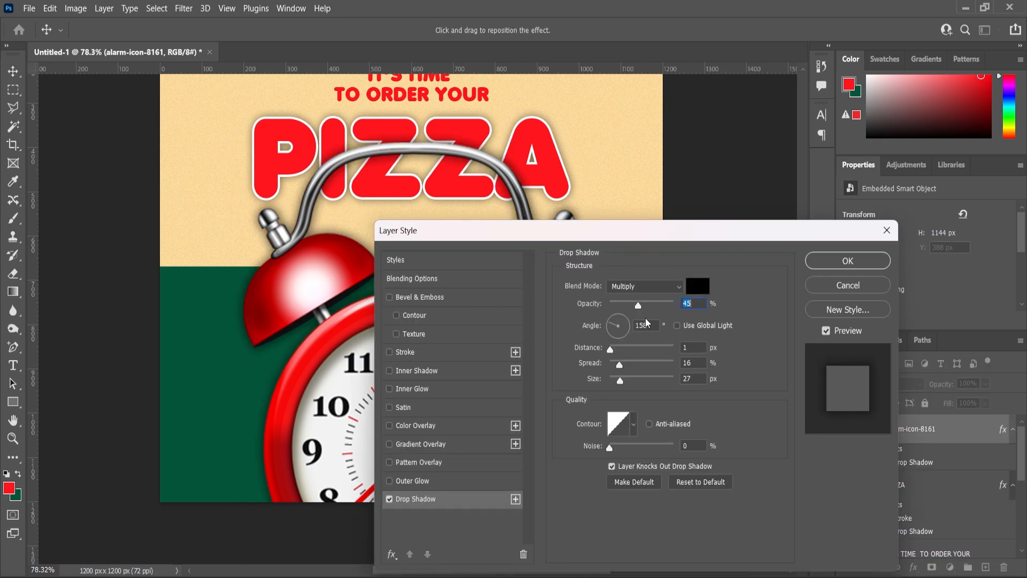
pyautogui.moveTo(618, 384); pyautogui.dragTo(618, 385)
pyautogui.click(836, 261)
# Scale the alarm clock to 228.92% and centre it horizontally on the canvas.
pyautogui.hotkey('ctrl', 't')
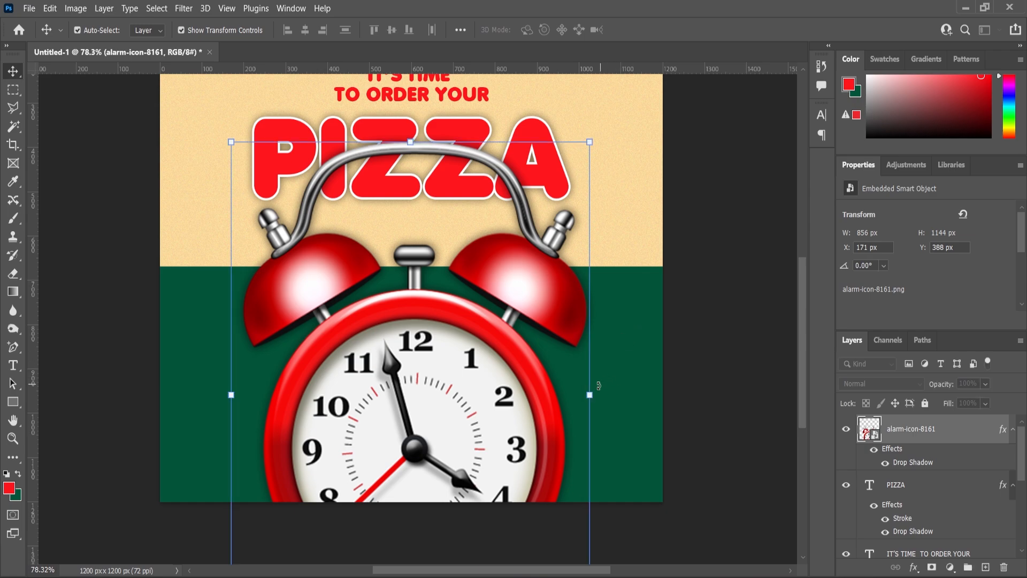
pyautogui.moveTo(650, 395); pyautogui.dragTo(657, 395)
pyautogui.press('Return')
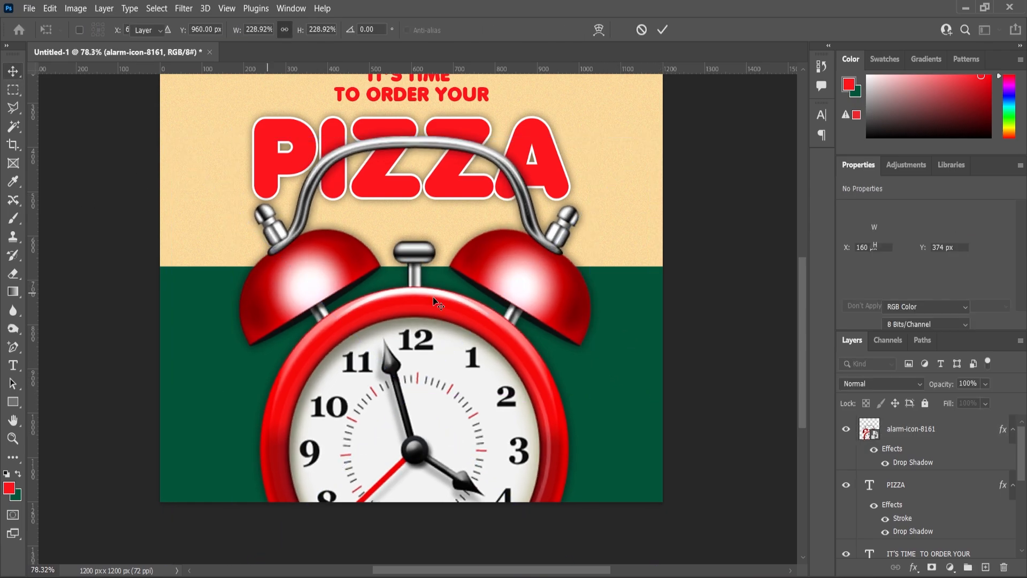
pyautogui.hotkey('ctrl', '0')
pyautogui.hotkey('ctrl', 'a')
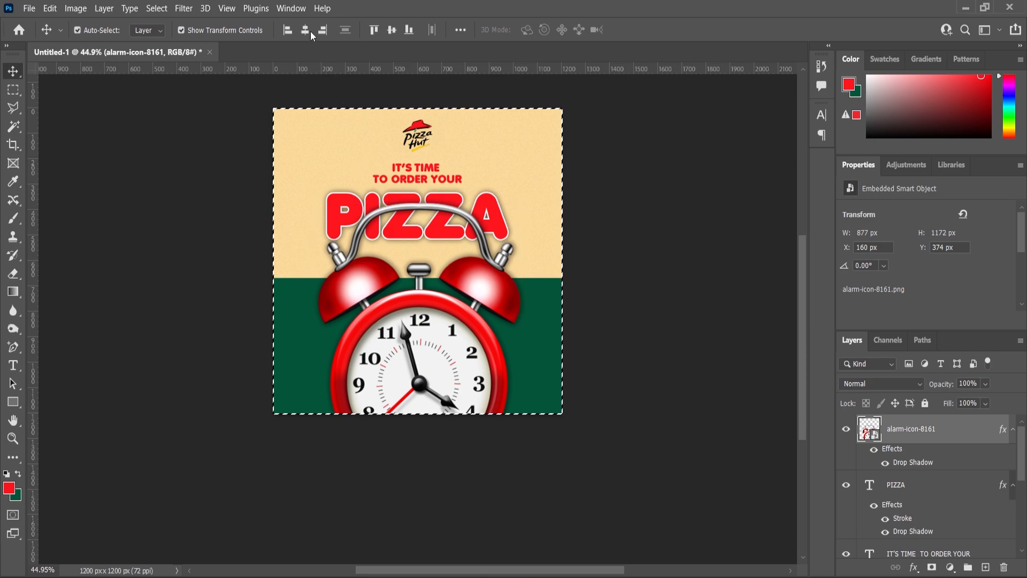
pyautogui.hotkey('ctrl', 'd')
pyautogui.click(725, 355)
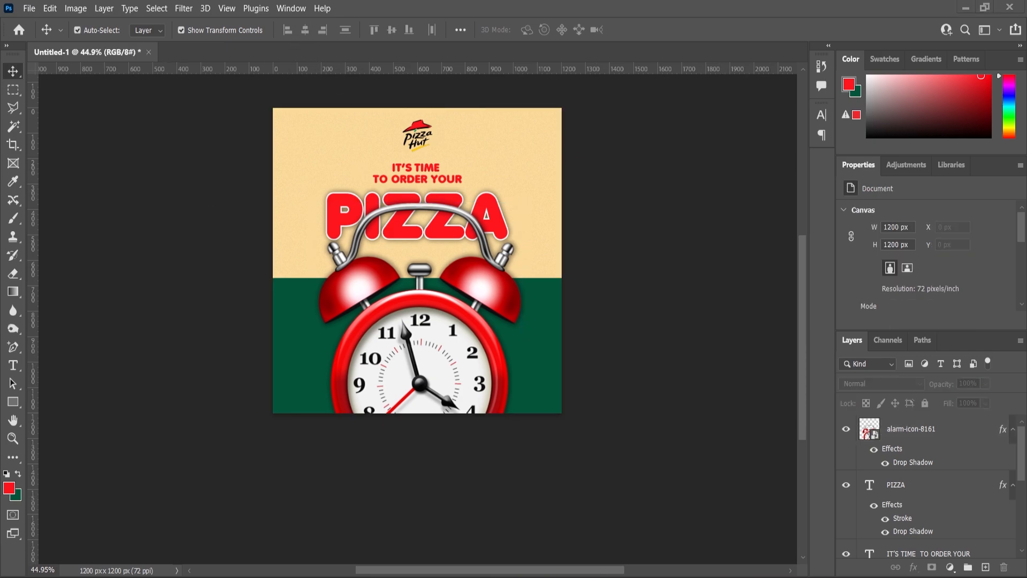
# Place the pizza-png-19323 image, scale it to 56.83% and position it over the clock's dial.
pyautogui.click(966, 8)
pyautogui.moveTo(323, 166); pyautogui.dragTo(449, 332)
pyautogui.scroll(1, 449, 332)
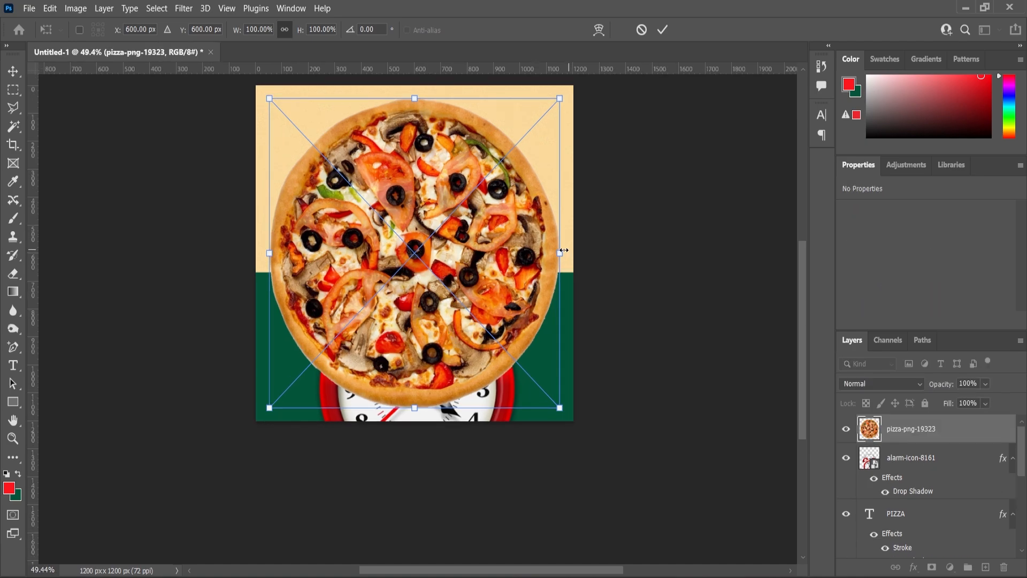
pyautogui.moveTo(560, 253); pyautogui.dragTo(455, 393)
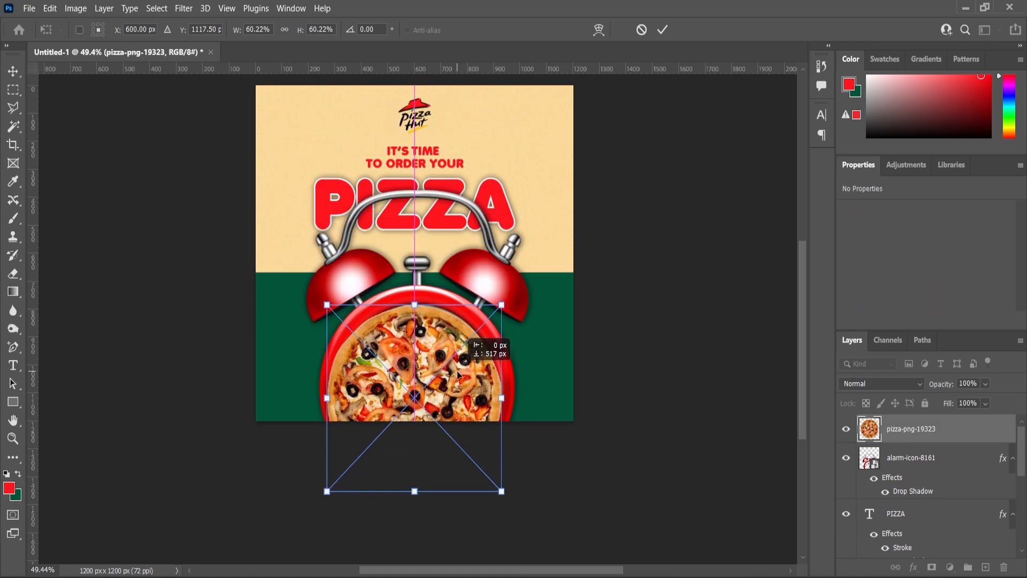
pyautogui.scroll(5, 465, 370)
pyautogui.moveTo(545, 419); pyautogui.dragTo(482, 412)
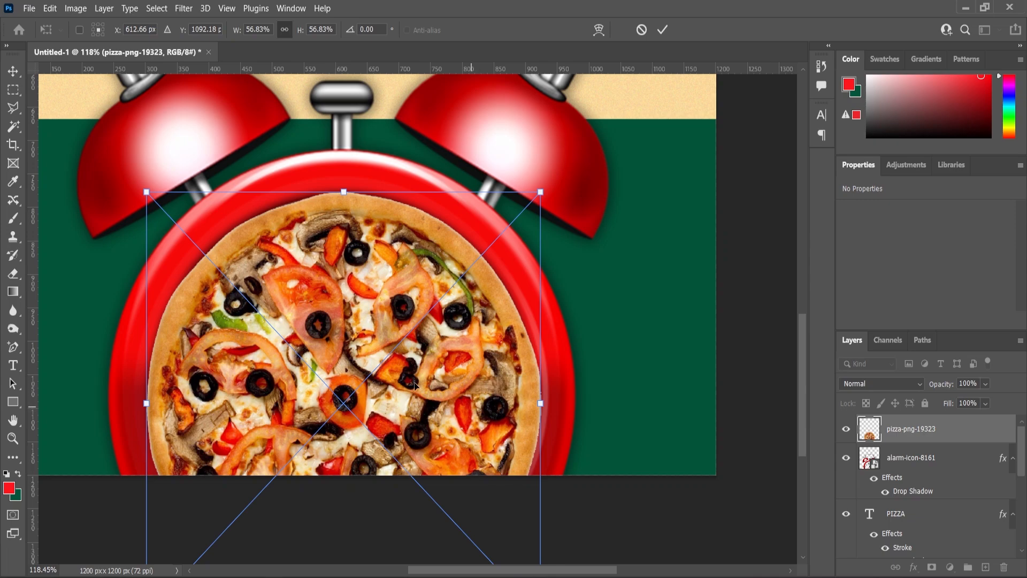
pyautogui.click(16, 74)
# Add a drop shadow to the pizza with about 42% opacity and 24 px size.
pyautogui.click(913, 567)
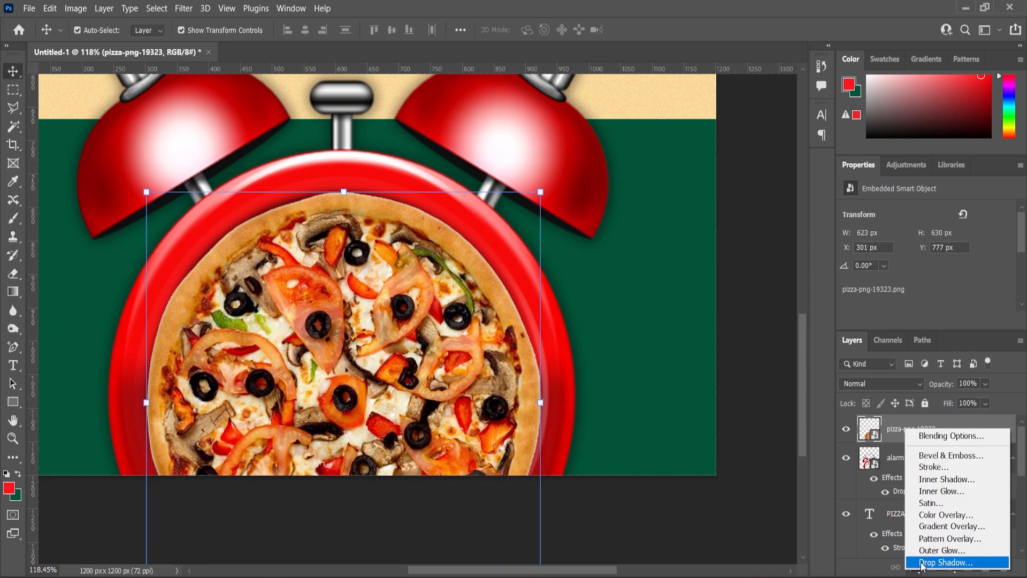
pyautogui.click(926, 562)
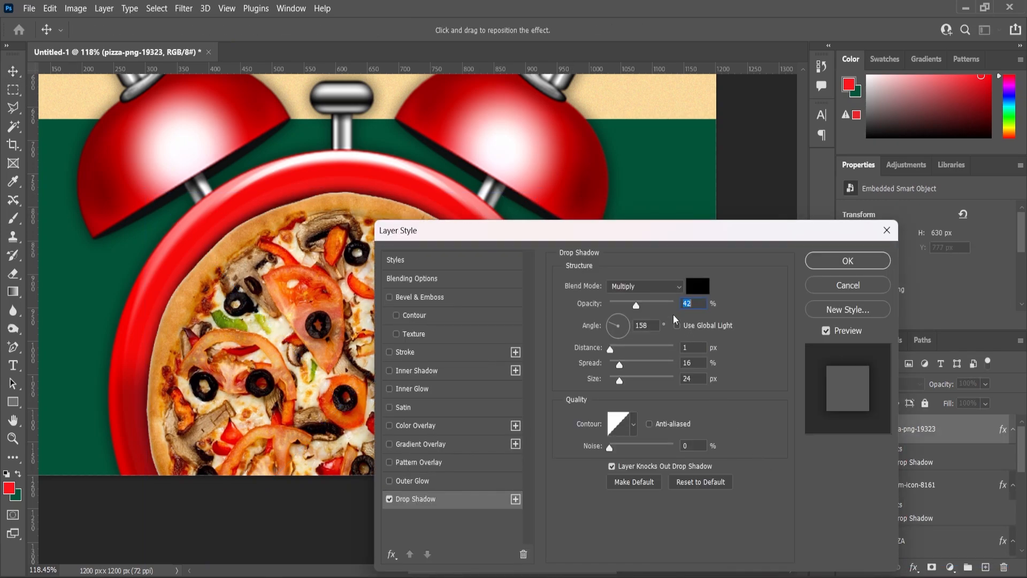
pyautogui.click(840, 265)
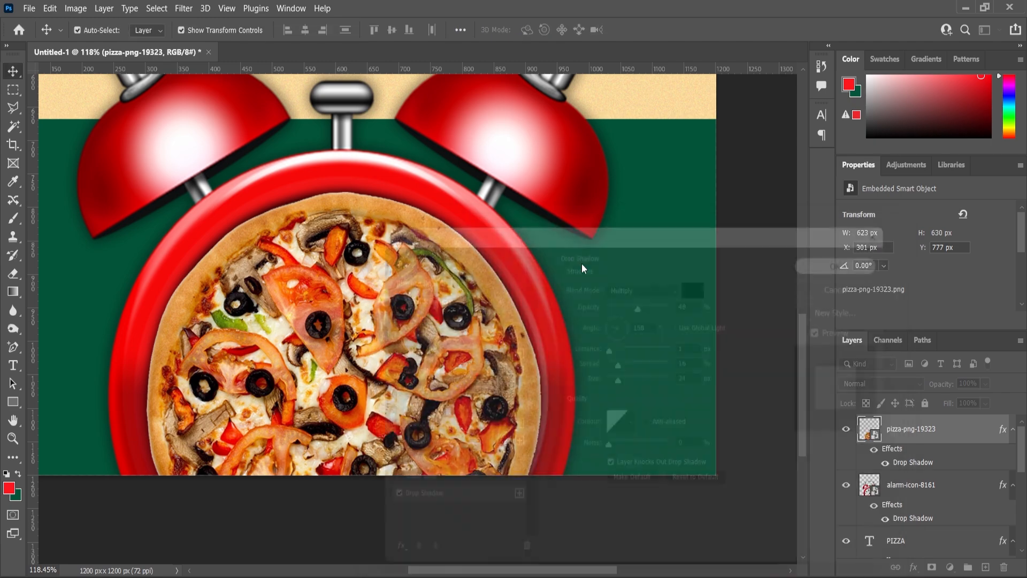
# Combine the pizza and alarm clock layers into a single smart object.
pyautogui.scroll(-5, 583, 269)
pyautogui.scroll(2, 482, 306)
pyautogui.scroll(2, 481, 306)
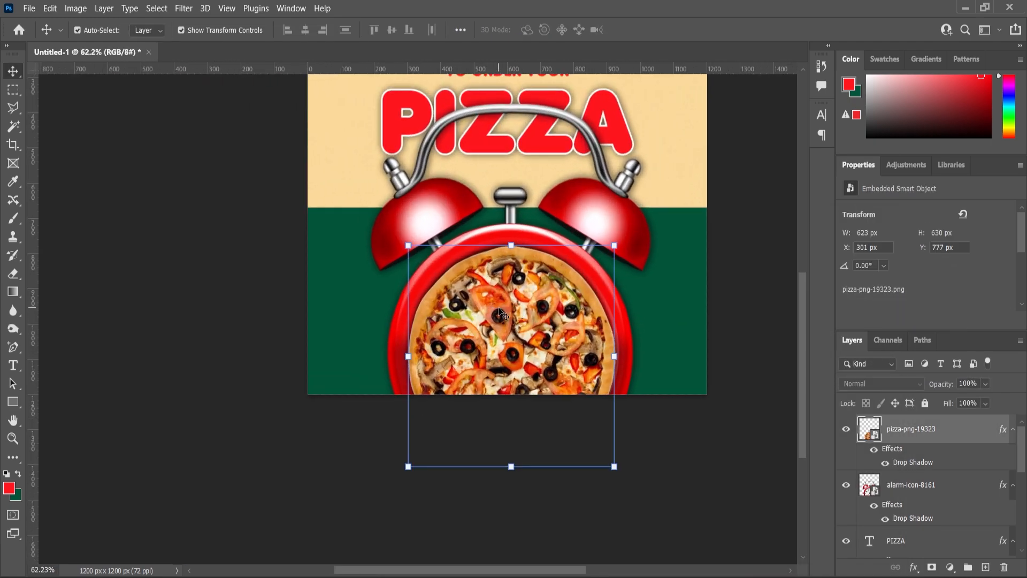
pyautogui.keyDown('shift'); pyautogui.click(650, 245); pyautogui.keyUp('shift')
pyautogui.rightClick(903, 429)
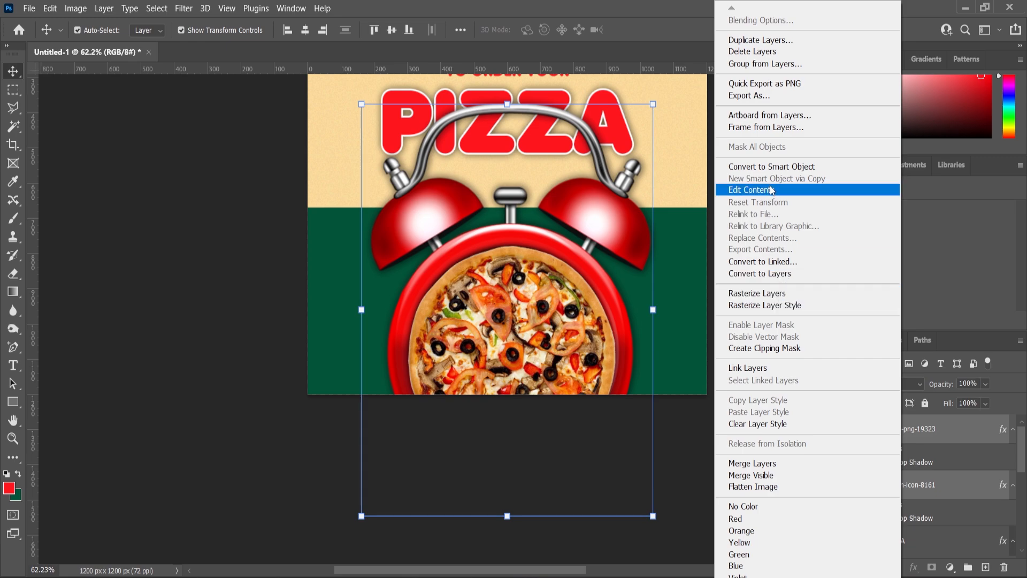
pyautogui.click(772, 167)
# Duplicate the pizza clock smart object, scale the copy to 21.70% and place it against the canvas's right edge above the green area.
pyautogui.scroll(-1, 538, 373)
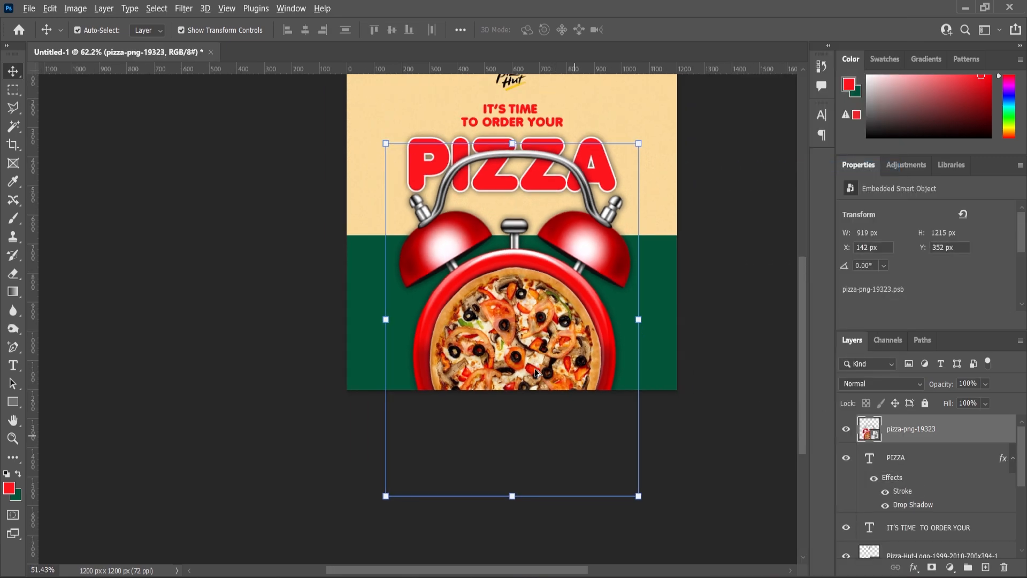
pyautogui.moveTo(911, 437); pyautogui.dragTo(986, 567)
pyautogui.scroll(-1, 594, 187)
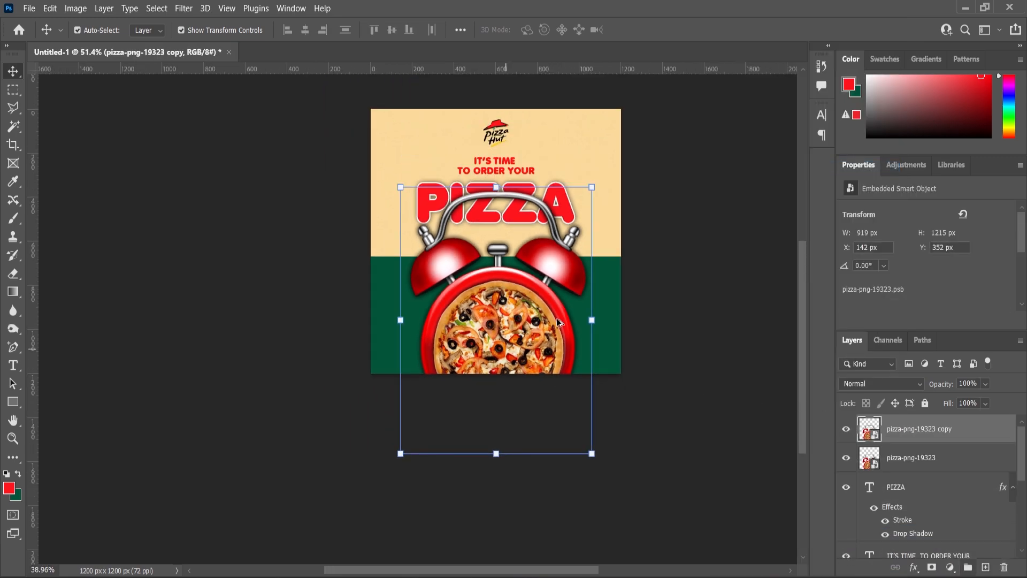
pyautogui.moveTo(592, 185); pyautogui.dragTo(622, 245)
pyautogui.scroll(2, 581, 257)
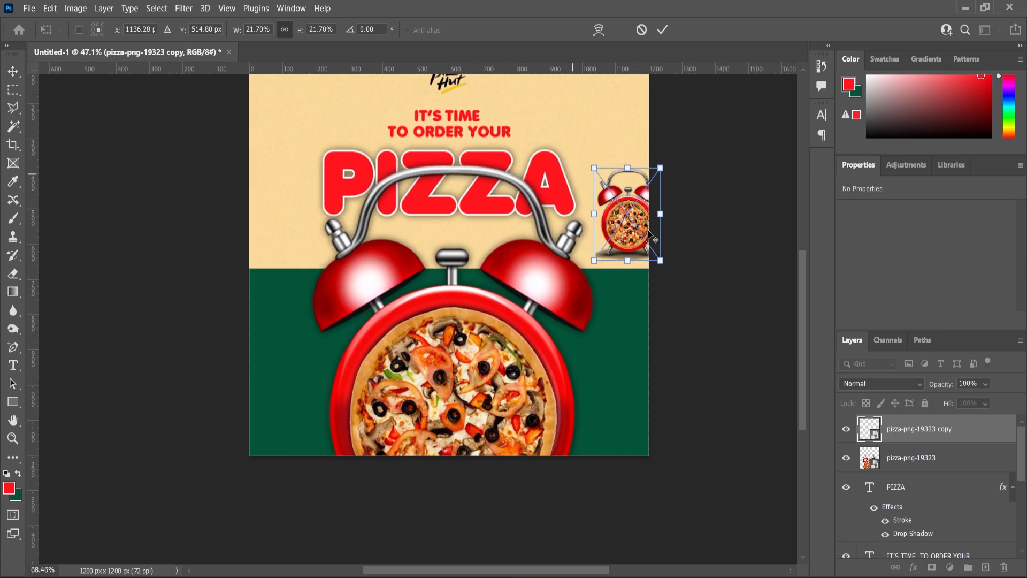
pyautogui.click(13, 72)
pyautogui.scroll(-1, 314, 341)
# Add a layer mask to the small clock copy and paint out its ground shadow with a 15 px black brush.
pyautogui.scroll(5, 591, 267)
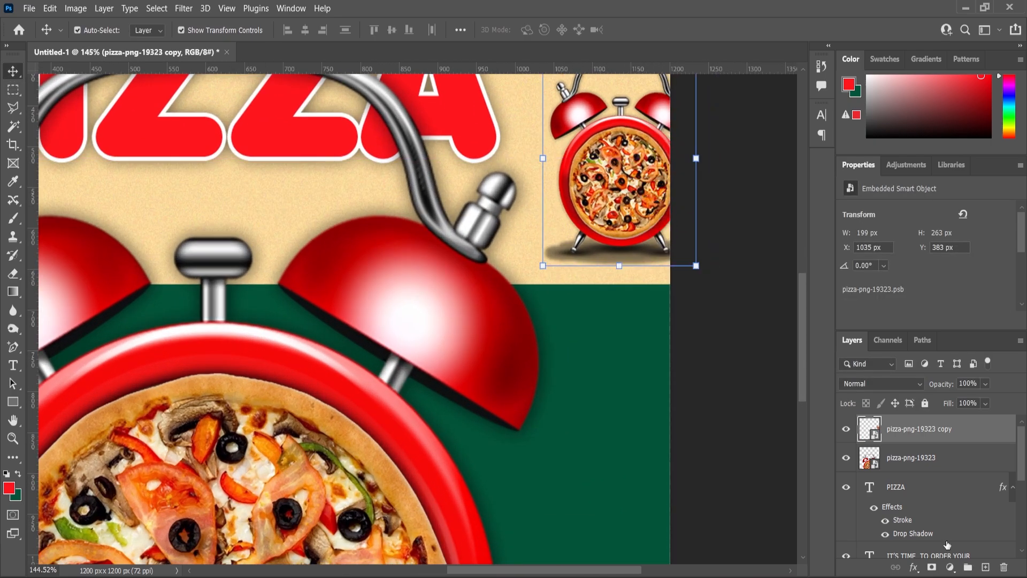
pyautogui.click(931, 567)
pyautogui.scroll(6, 632, 240)
pyautogui.press('b')
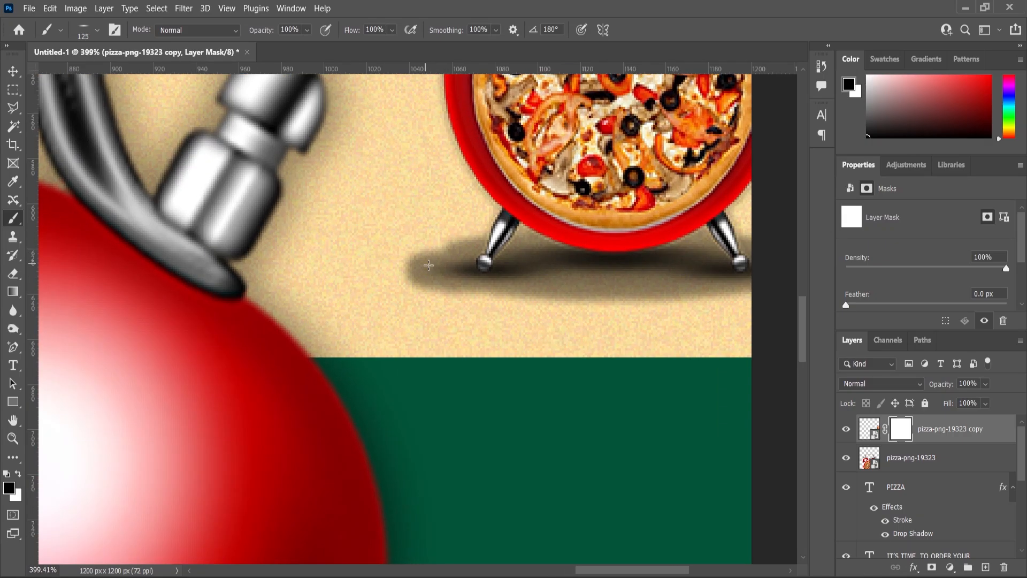
pyautogui.rightClick(433, 267)
pyautogui.write('30')
pyautogui.press('Return')
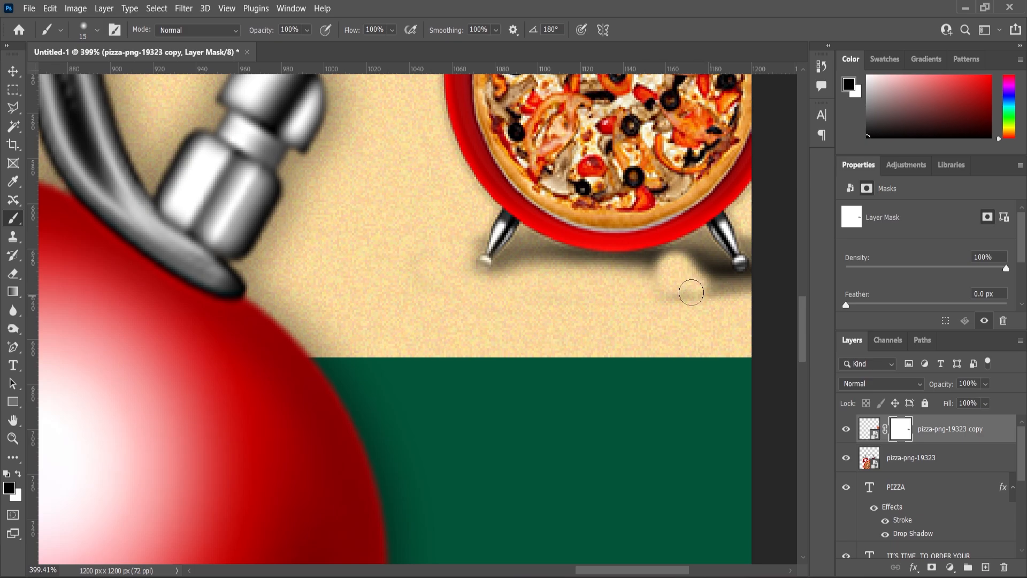
pyautogui.scroll(-2, 641, 317)
pyautogui.scroll(4, 683, 296)
pyautogui.moveTo(737, 310); pyautogui.dragTo(626, 293)
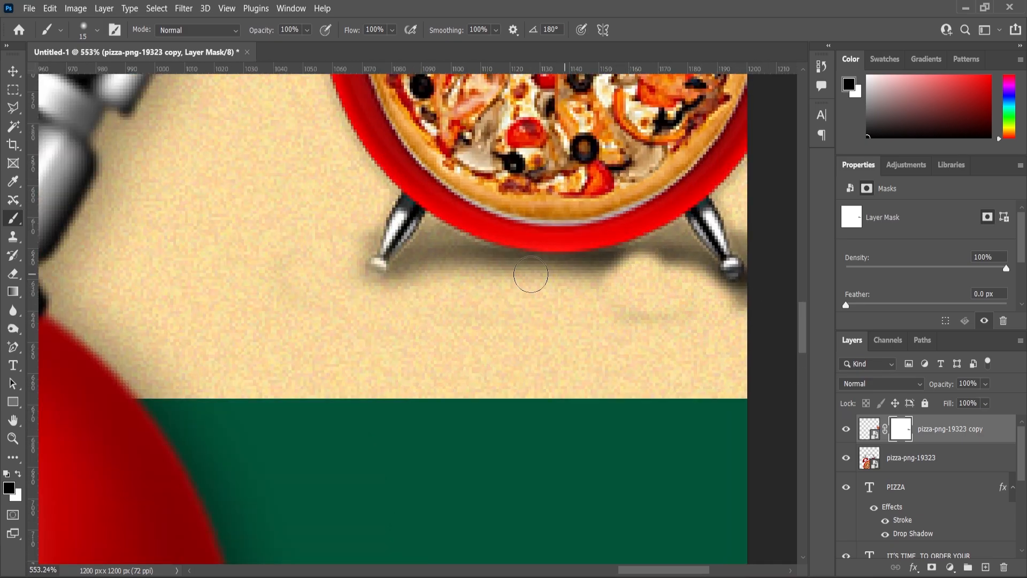
# Mask out the dark shadow directly beneath the small clock's red rim, between its two feet.
pyautogui.moveTo(530, 274)
pyautogui.mouseDown()
pyautogui.moveTo(524, 268)
pyautogui.moveTo(575, 267)
pyautogui.mouseUp()
pyautogui.rightClick(575, 303)
pyautogui.click(709, 373)
pyautogui.press('Return')
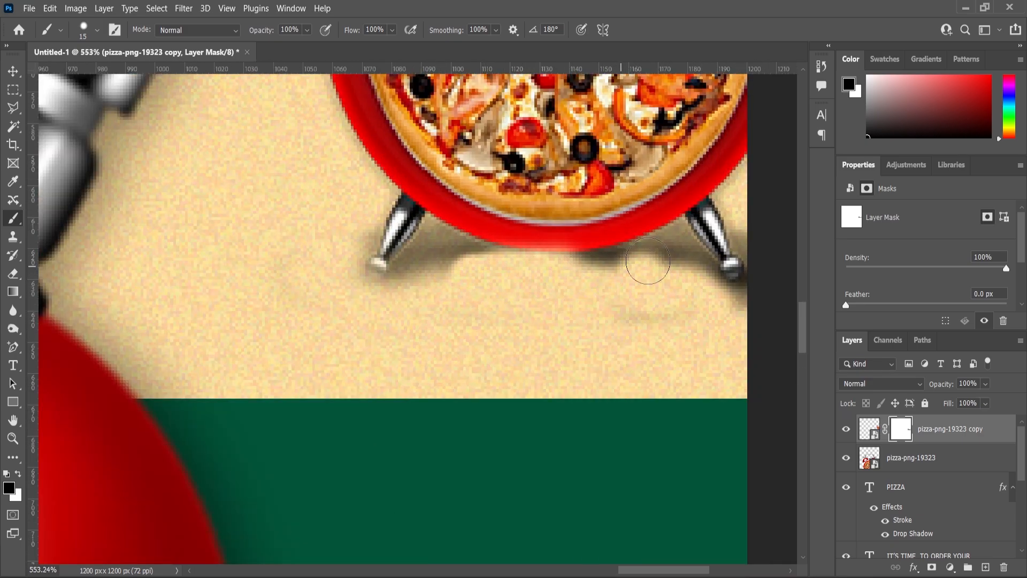
pyautogui.moveTo(648, 261); pyautogui.dragTo(635, 268)
# Select the shadow area around the small clock's feet with the Magic Wand and brush away the shadow between the legs on the mask.
pyautogui.press('w')
pyautogui.click(437, 253)
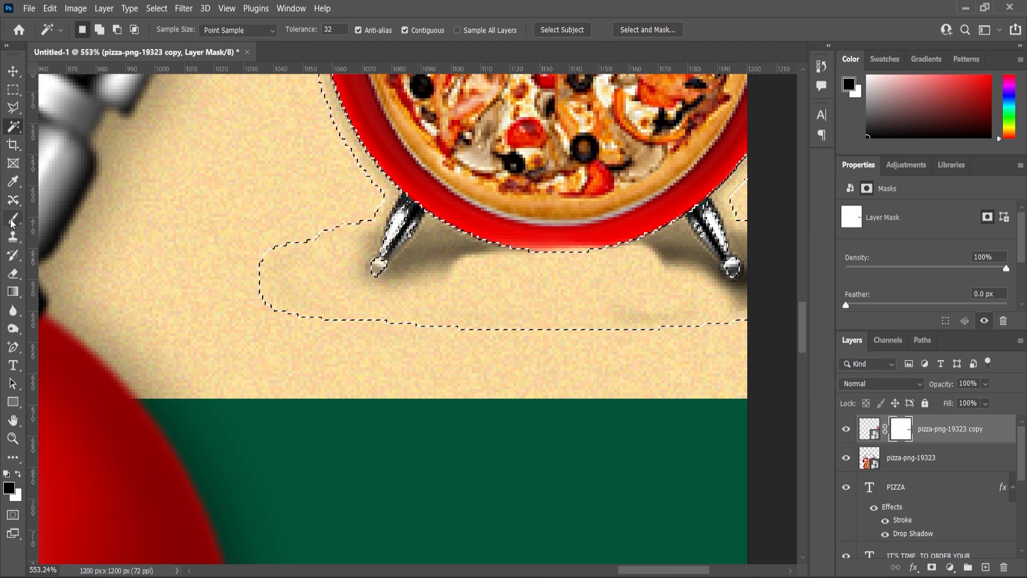
pyautogui.press('b')
pyautogui.press(']')
pyautogui.press(']')
pyautogui.press(']')
pyautogui.press('[')
pyautogui.press('[')
pyautogui.moveTo(444, 270)
pyautogui.mouseDown()
pyautogui.moveTo(652, 265)
pyautogui.moveTo(713, 241)
pyautogui.moveTo(720, 286)
pyautogui.moveTo(747, 298)
pyautogui.moveTo(637, 312)
pyautogui.mouseUp()
# Mask out the leftover shadow beside both feet of the small clock with a smaller brush and clear the selection.
pyautogui.press('[')
pyautogui.press('[')
pyautogui.press('[')
pyautogui.press('[')
pyautogui.press('[')
pyautogui.moveTo(738, 238)
pyautogui.mouseDown()
pyautogui.moveTo(728, 199)
pyautogui.moveTo(742, 248)
pyautogui.mouseUp()
pyautogui.press(']')
pyautogui.press(']')
pyautogui.press(']')
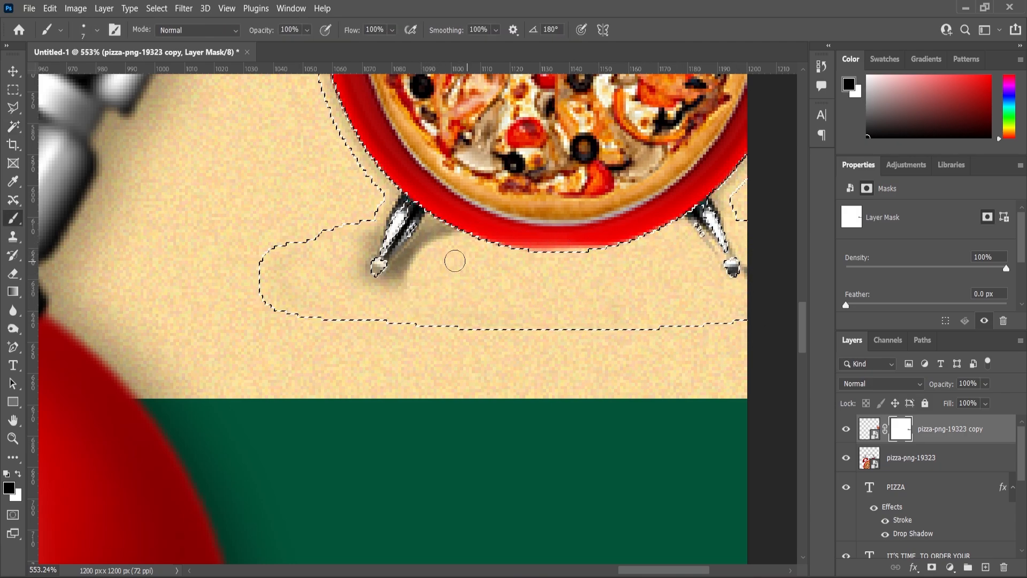
pyautogui.moveTo(454, 262)
pyautogui.mouseDown()
pyautogui.moveTo(428, 244)
pyautogui.moveTo(348, 280)
pyautogui.mouseUp()
pyautogui.hotkey('ctrl', 'd')
# Move the small clock partly off the canvas's right edge and apply a Gaussian Blur of about 2.3 pixels to its image.
pyautogui.scroll(-8, 419, 317)
pyautogui.click(13, 71)
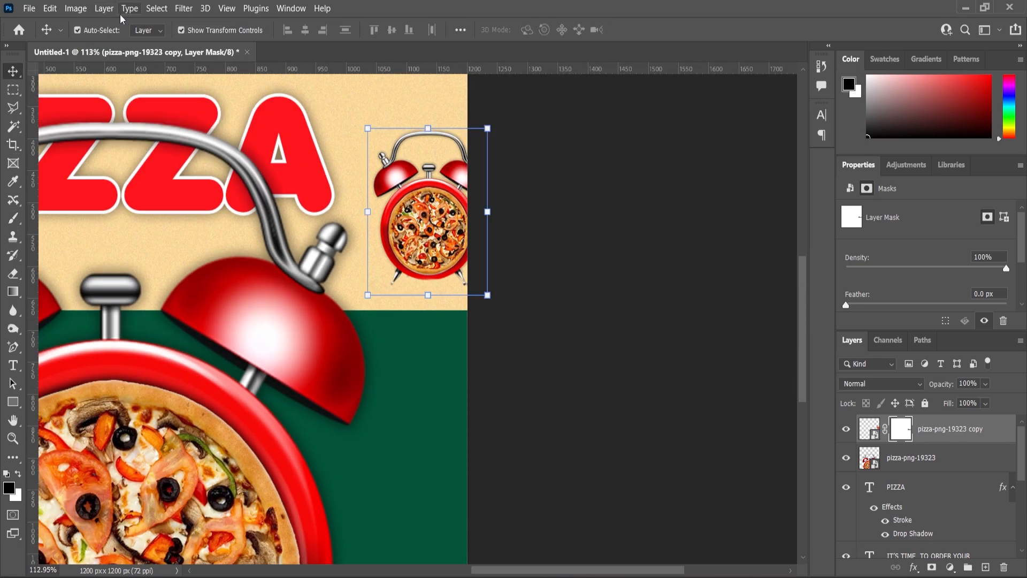
pyautogui.scroll(-2, 403, 244)
pyautogui.click(866, 430)
pyautogui.click(184, 8)
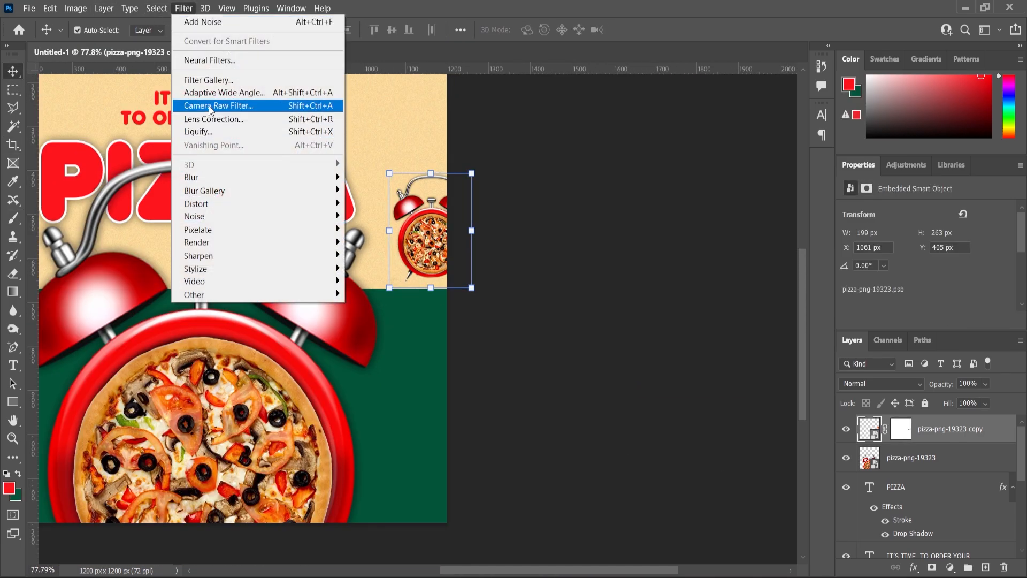
pyautogui.moveTo(200, 179)
pyautogui.click(398, 229)
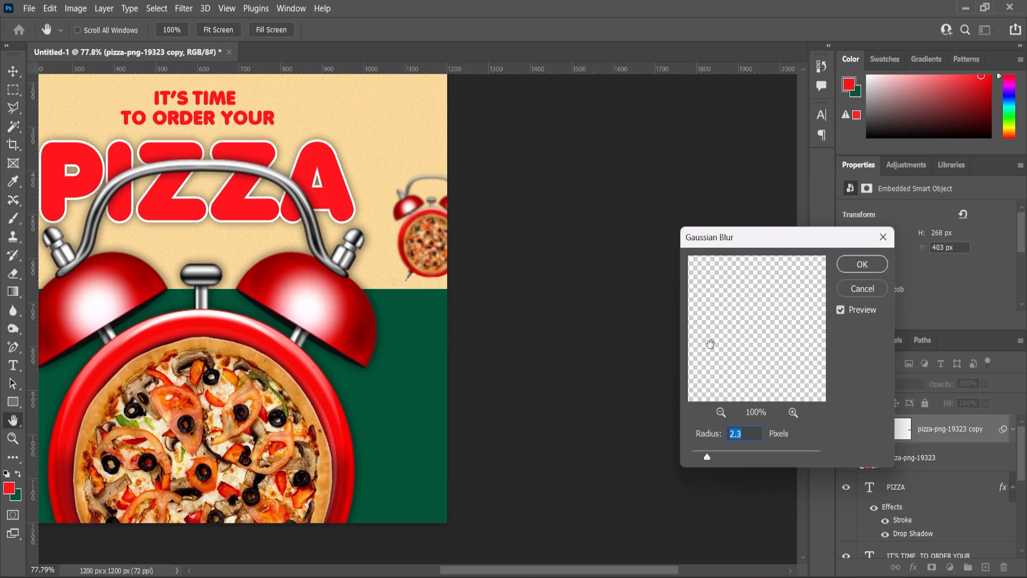
pyautogui.click(853, 265)
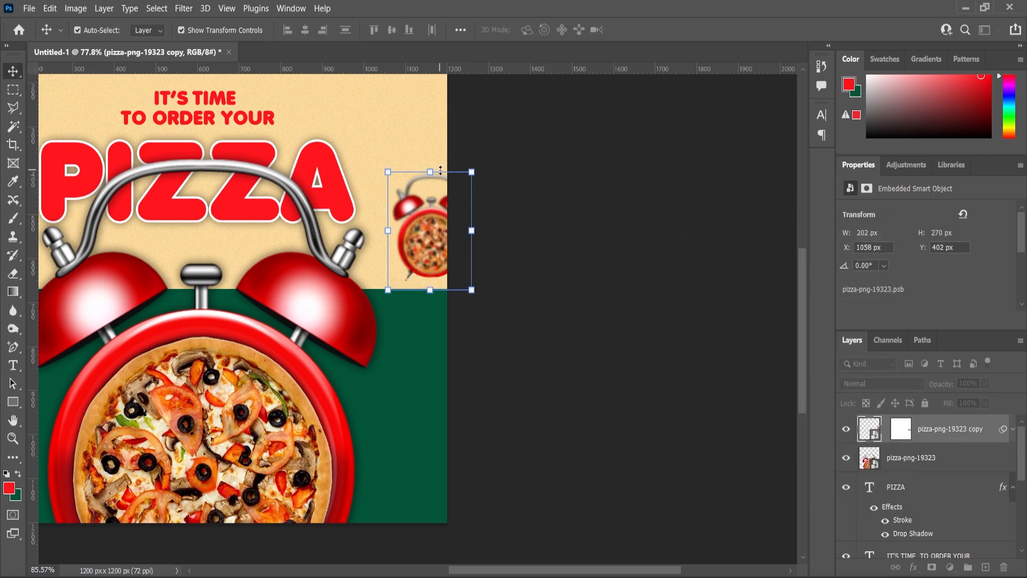
# Scale the blurred clock to 60.64%, rotate it 19.43° and shift it further off the canvas's right edge.
pyautogui.scroll(3, 440, 171)
pyautogui.click(506, 175)
pyautogui.click(551, 242)
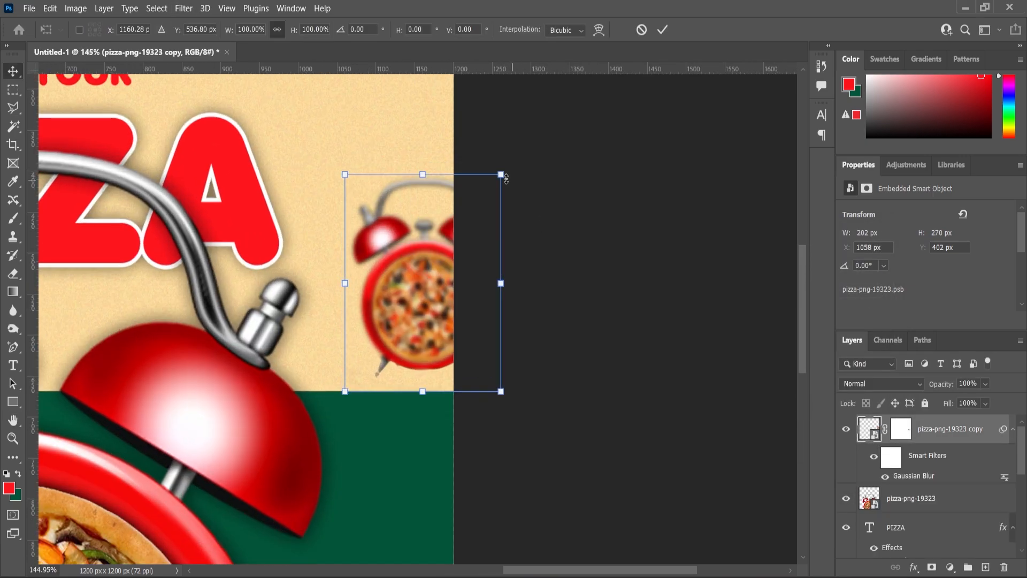
pyautogui.moveTo(500, 173); pyautogui.dragTo(490, 239)
pyautogui.moveTo(437, 283); pyautogui.dragTo(463, 282)
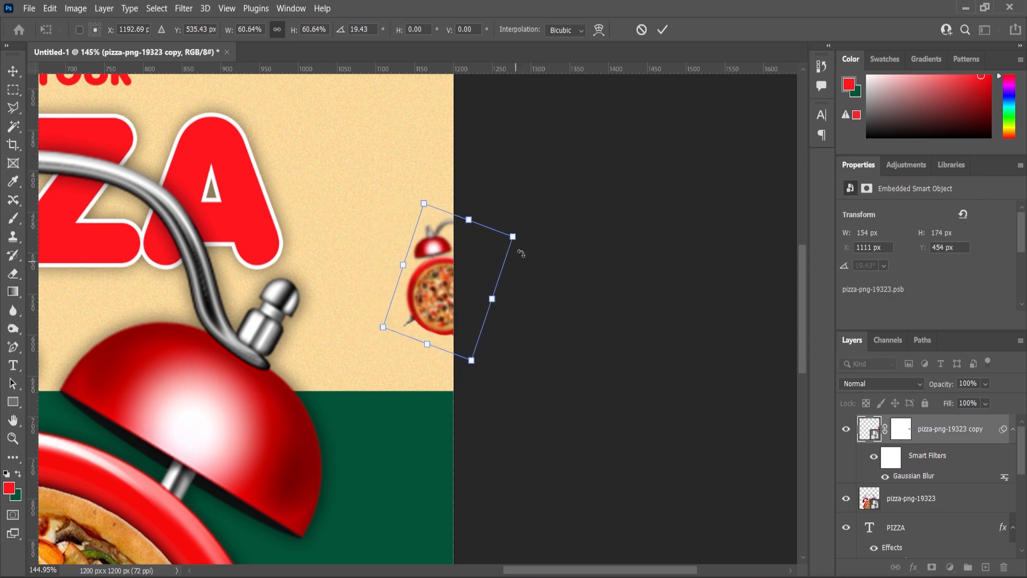
pyautogui.click(12, 72)
pyautogui.scroll(-6, 440, 257)
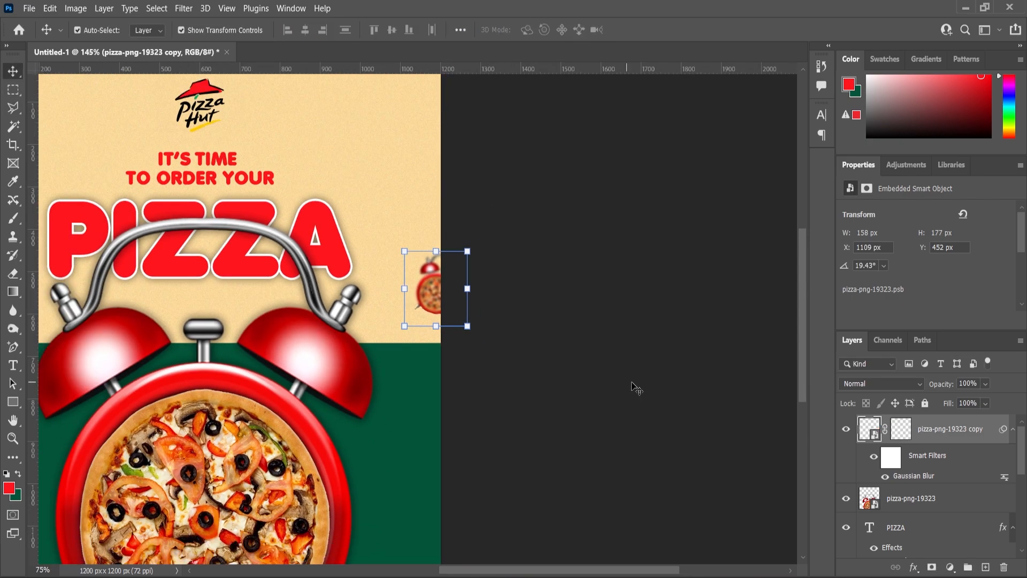
# Duplicate the blurred clock, scale the copy to 159.74%, rotate it by -36.95° and place it partly off the canvas's left edge.
pyautogui.hotkey('ctrl', 'j')
pyautogui.scroll(-3, 451, 333)
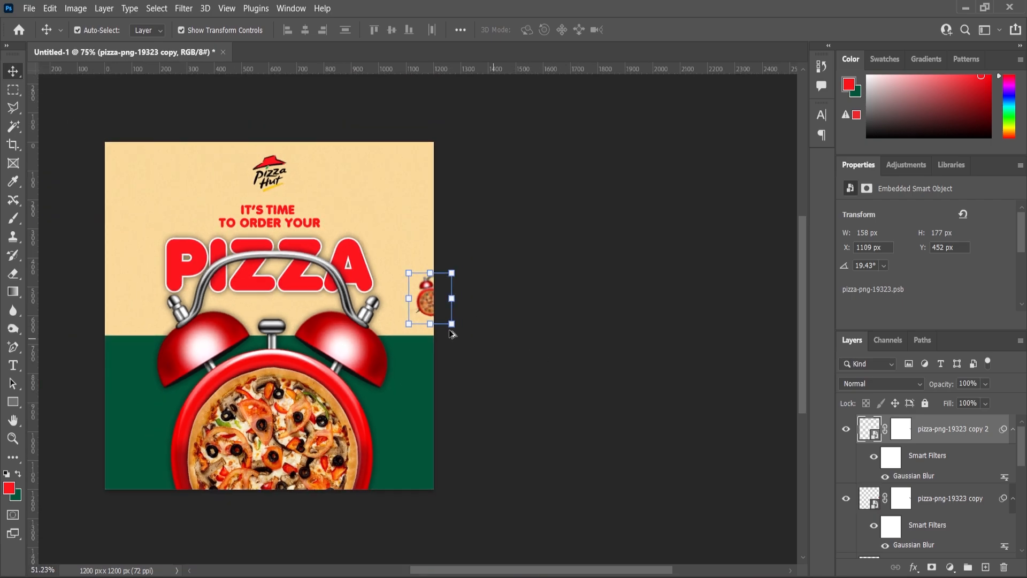
pyautogui.moveTo(430, 310); pyautogui.dragTo(145, 229)
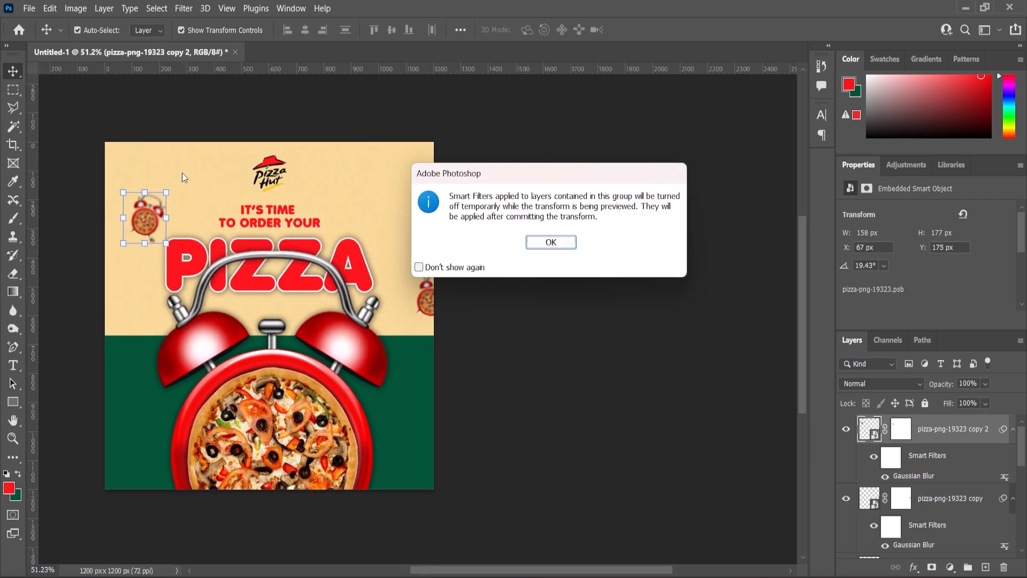
pyautogui.click(550, 243)
pyautogui.moveTo(166, 192); pyautogui.dragTo(133, 235)
pyautogui.click(12, 73)
pyautogui.click(74, 140)
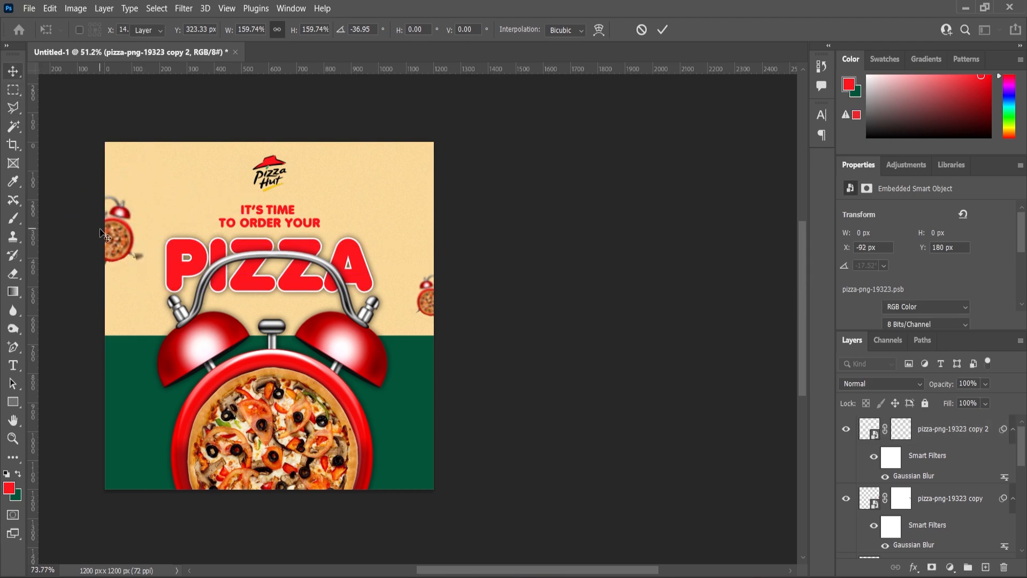
# Paint out the leftover shadow beside the left clock's foot on its layer mask with a 10 px brush.
pyautogui.scroll(6, 161, 257)
pyautogui.scroll(-2, 601, 250)
pyautogui.scroll(4, 179, 230)
pyautogui.click(179, 230)
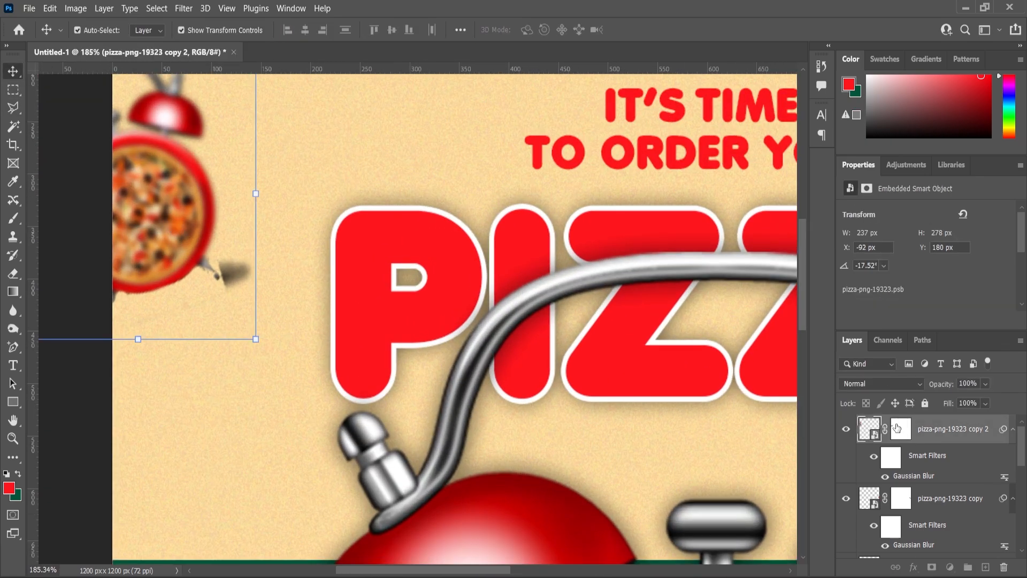
pyautogui.click(901, 429)
pyautogui.press('b')
pyautogui.scroll(3, 244, 268)
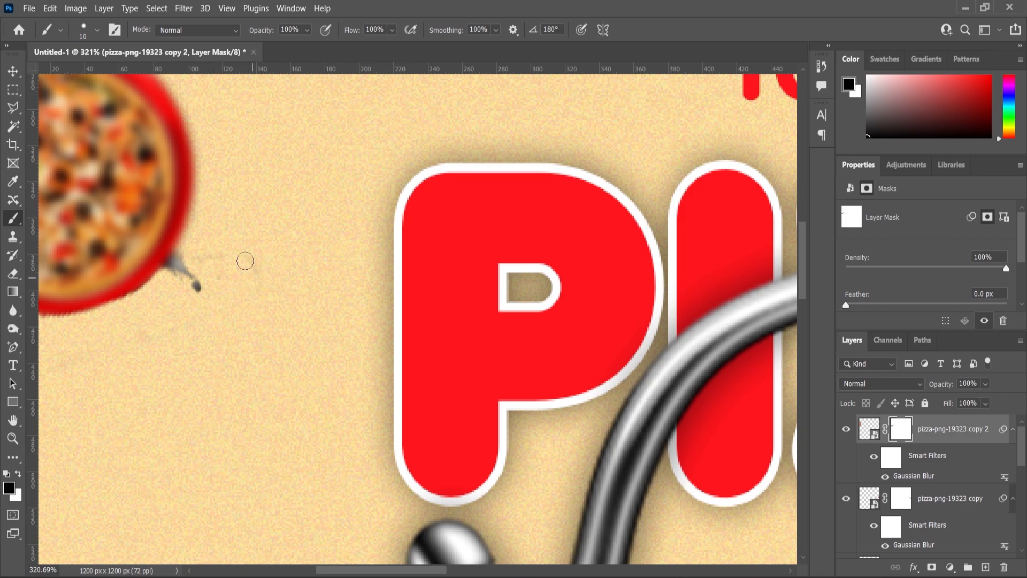
# Duplicate the left blurred clock and place the copy in the canvas's upper-right corner.
pyautogui.scroll(-8, 258, 274)
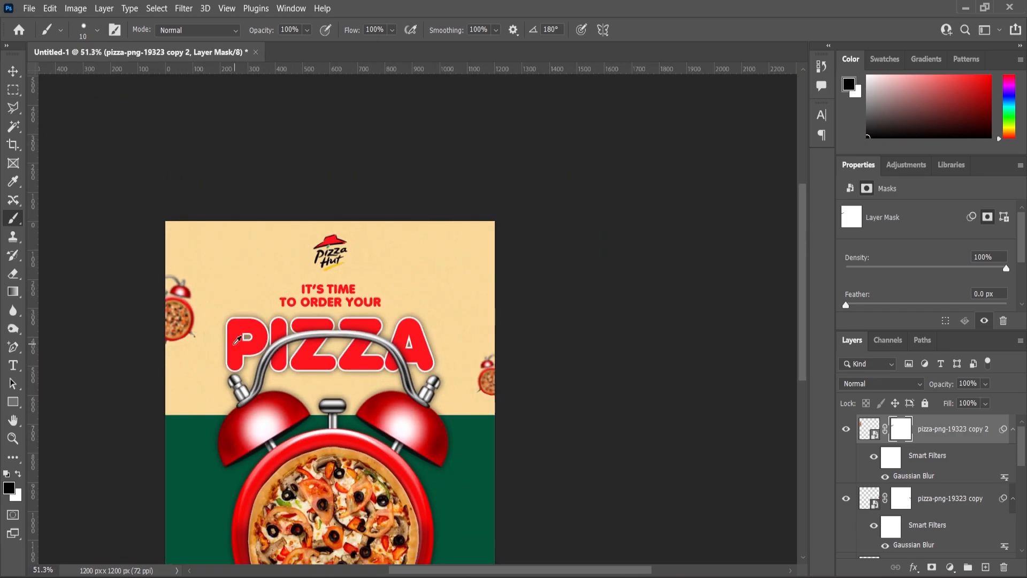
pyautogui.click(9, 77)
pyautogui.moveTo(941, 435); pyautogui.dragTo(985, 568)
pyautogui.moveTo(167, 314); pyautogui.dragTo(493, 273)
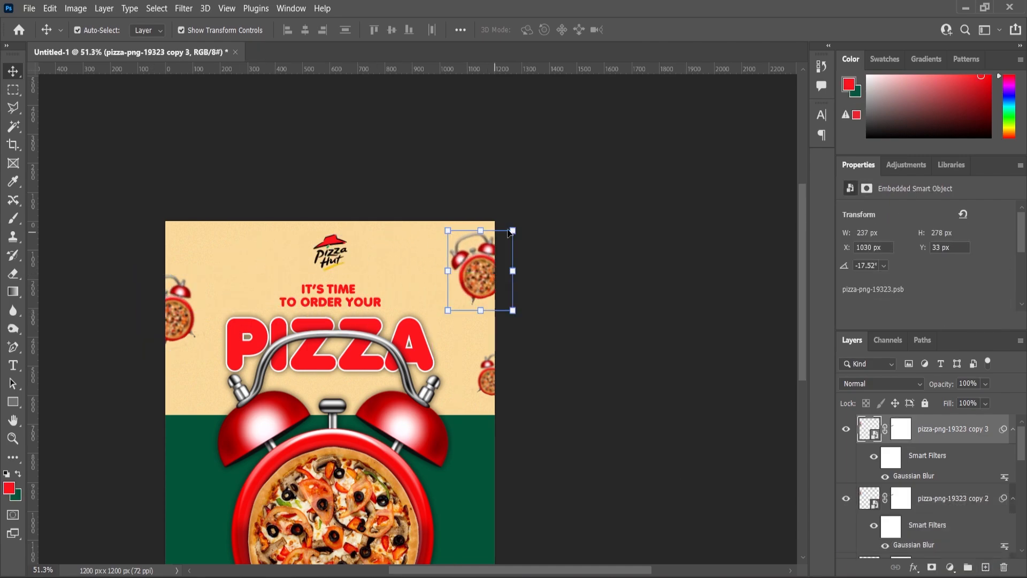
# Rotate the upper-right clock to -3.14° and move it so the canvas's right edge cuts it off.
pyautogui.click(514, 230)
pyautogui.click(541, 246)
pyautogui.moveTo(514, 230); pyautogui.dragTo(533, 245)
pyautogui.moveTo(481, 274); pyautogui.dragTo(472, 323)
pyautogui.click(13, 71)
pyautogui.click(143, 127)
pyautogui.scroll(-1, 427, 297)
pyautogui.scroll(5, 462, 390)
pyautogui.click(610, 376)
# Add a Levels adjustment above all layers with input levels of 1, 0.95 and 243.
pyautogui.scroll(-3, 613, 380)
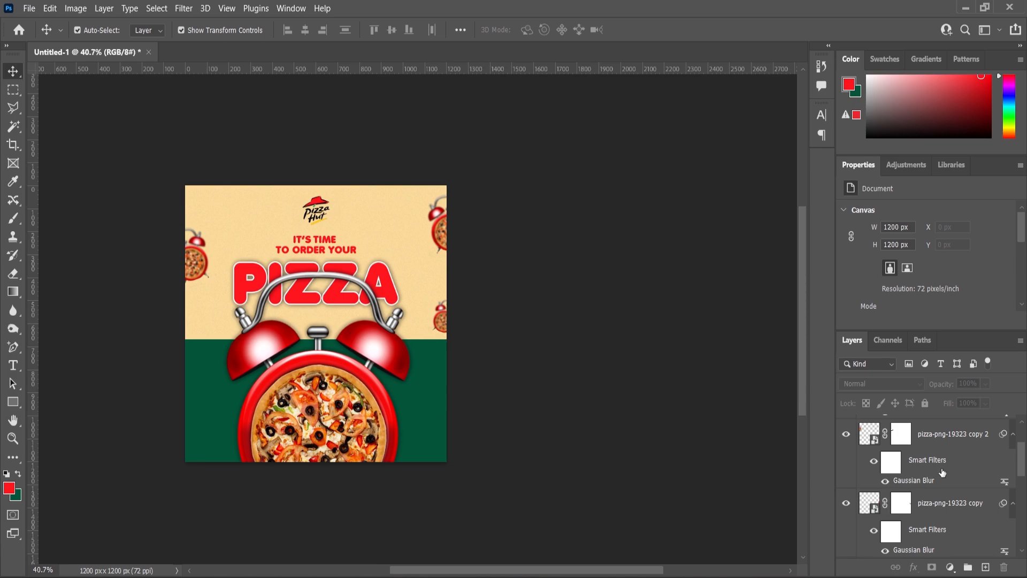
pyautogui.scroll(2, 940, 455)
pyautogui.click(937, 434)
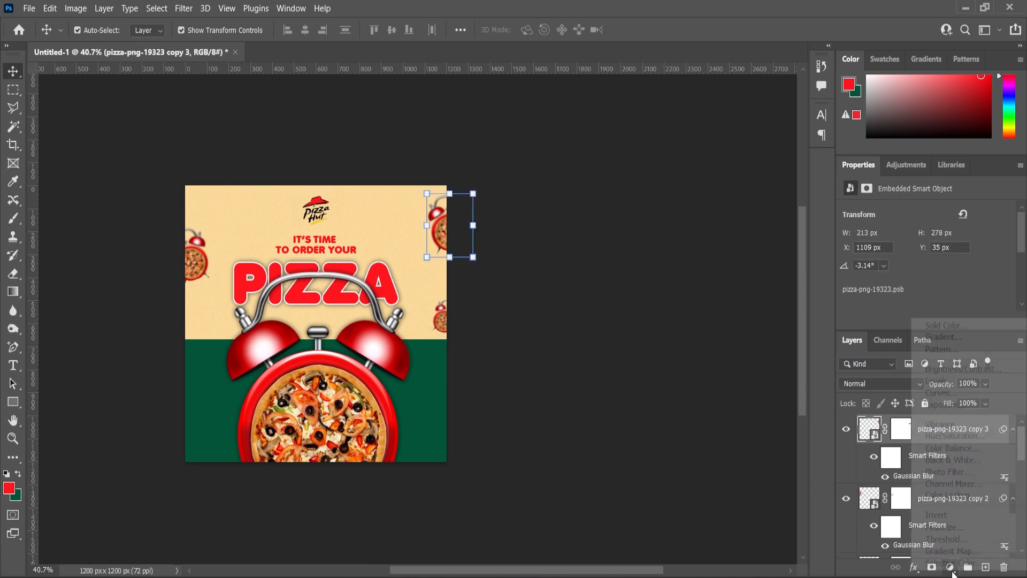
pyautogui.click(949, 566)
pyautogui.click(942, 381)
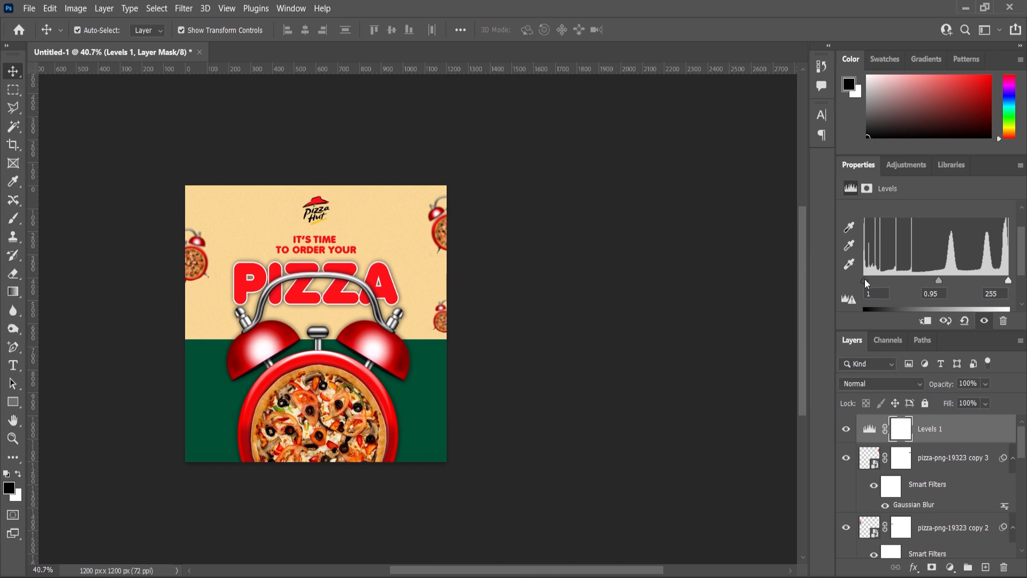
pyautogui.moveTo(1008, 280); pyautogui.dragTo(1007, 280)
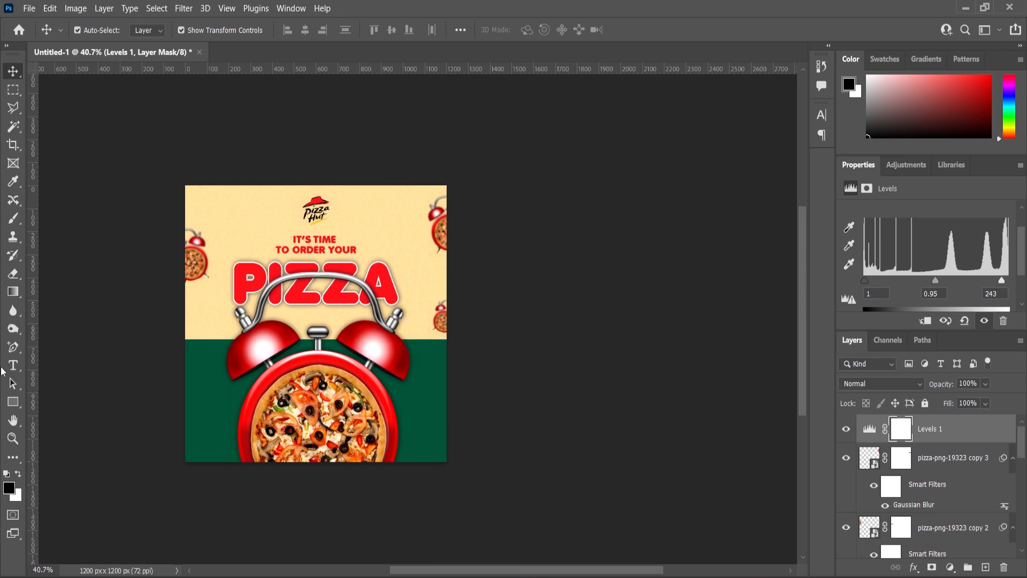
pyautogui.click(13, 439)
pyautogui.click(401, 30)
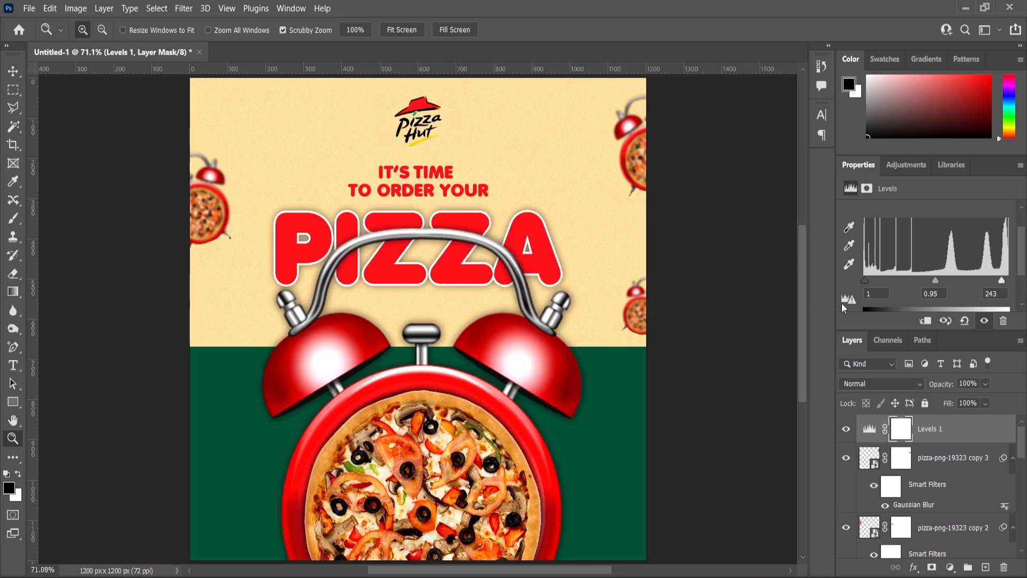